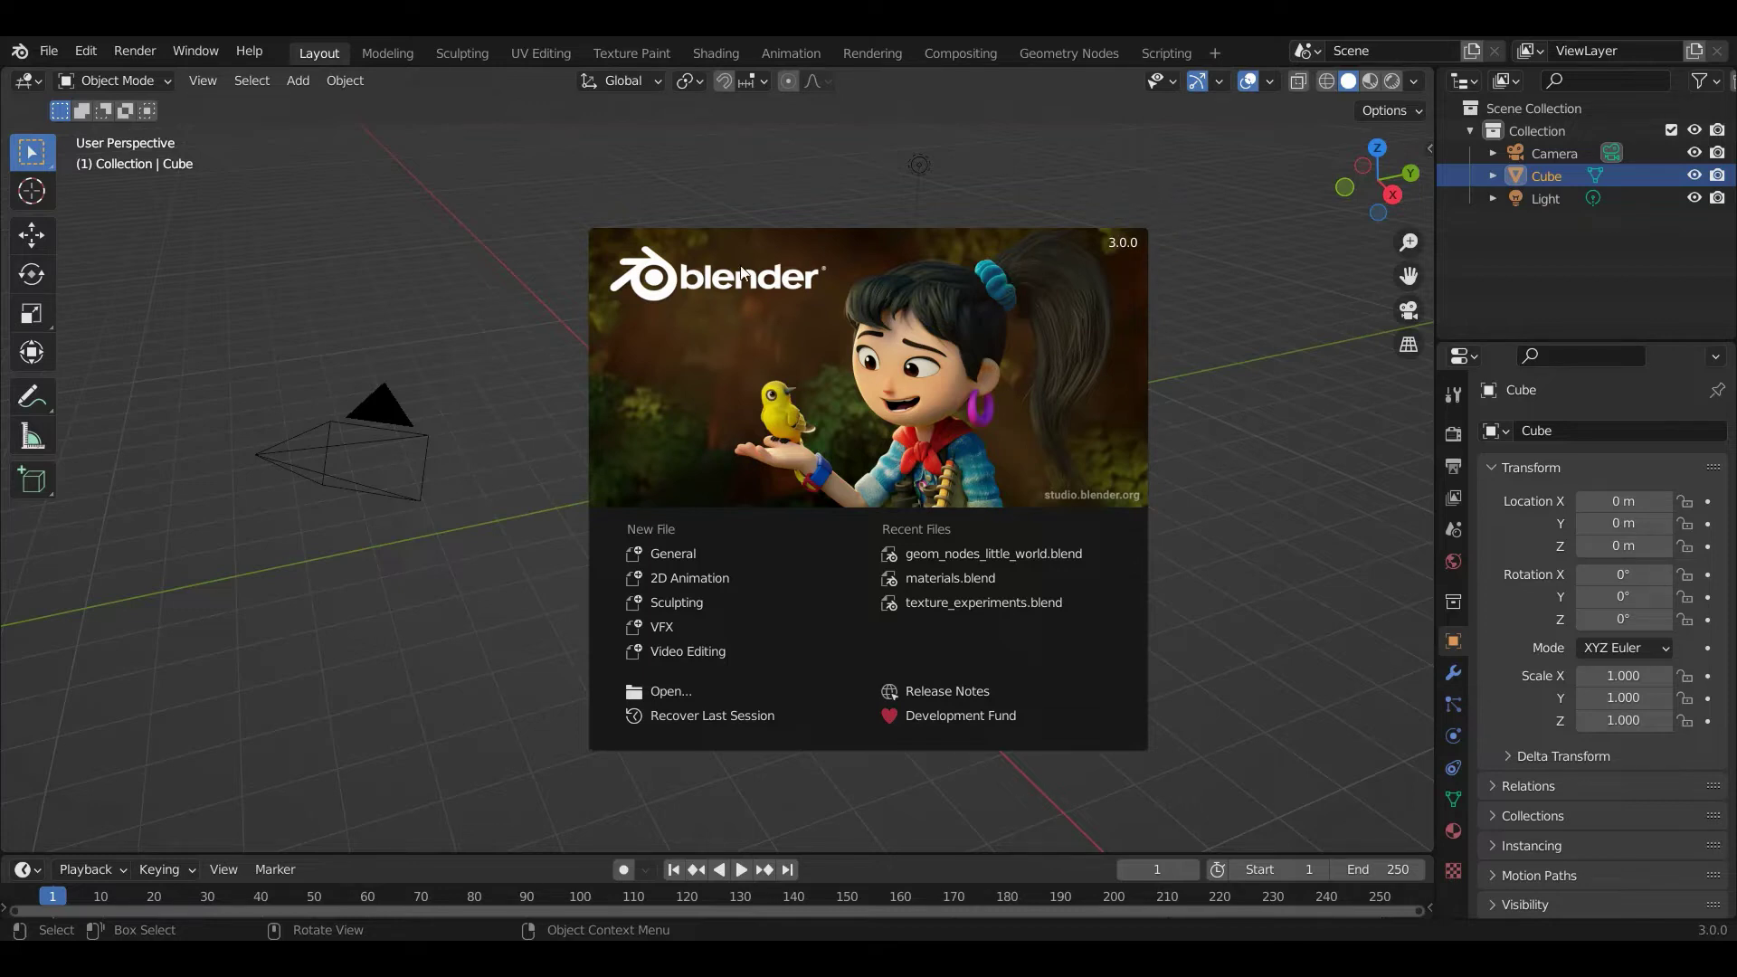
- Start a General scene, switch to Shading, and merge away the file browser and image editor
left_click(695, 554)
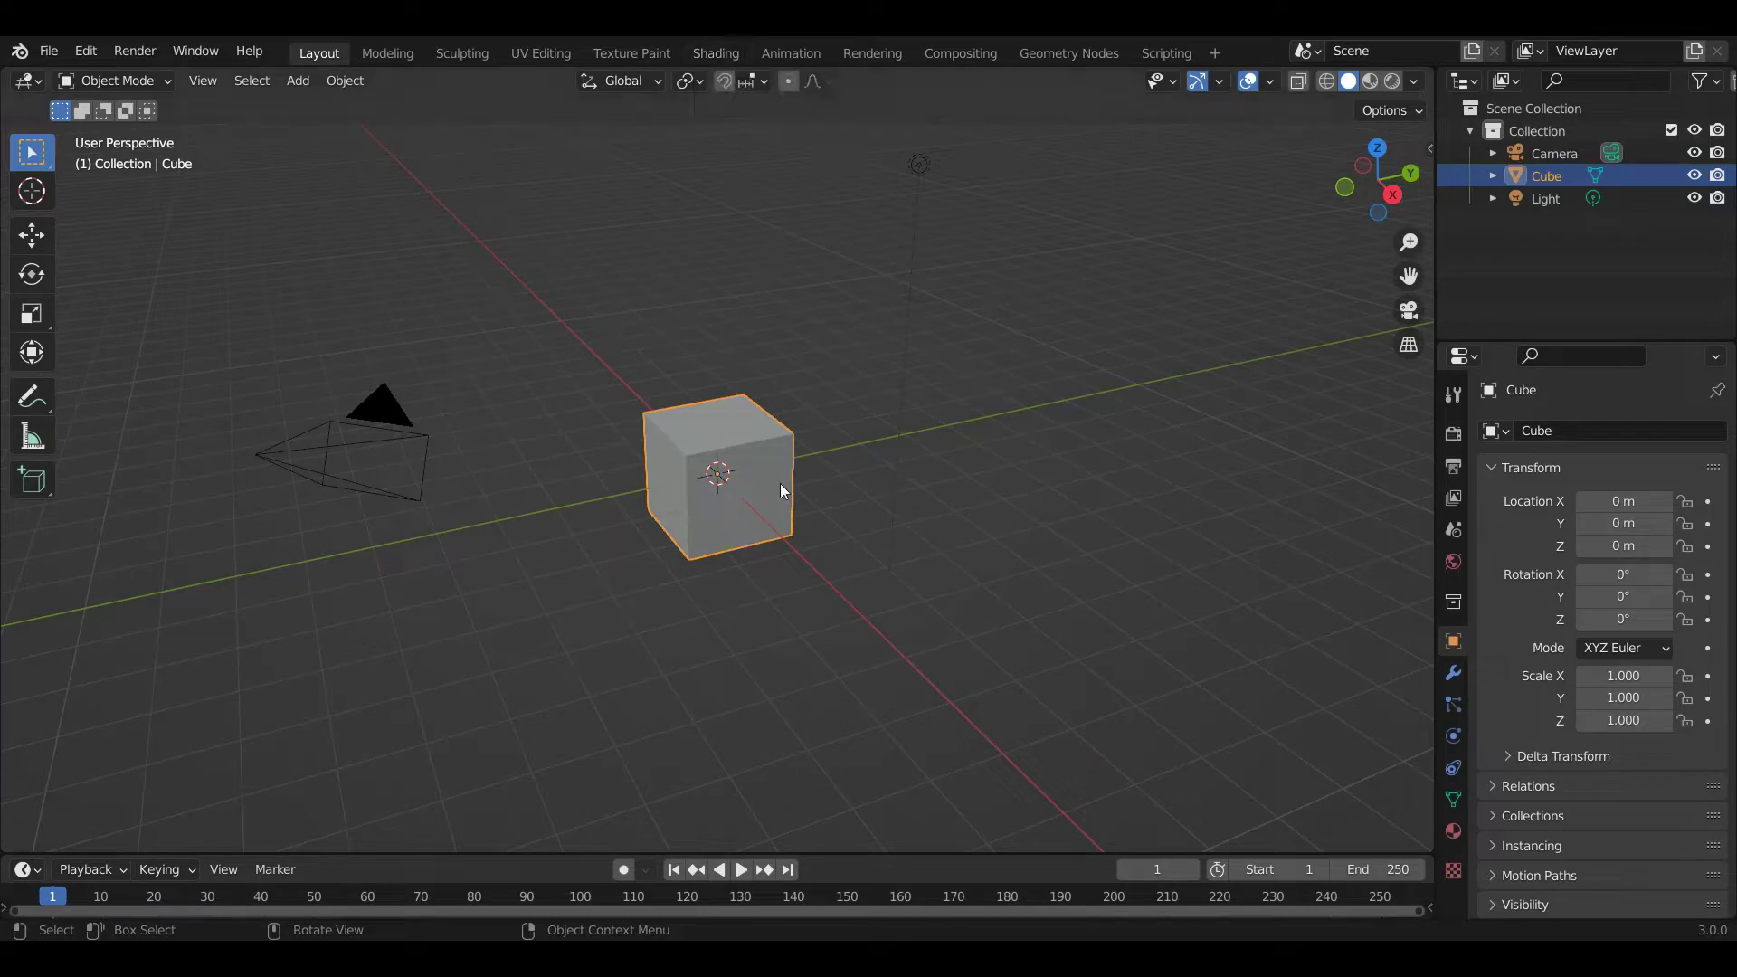
left_click(716, 53)
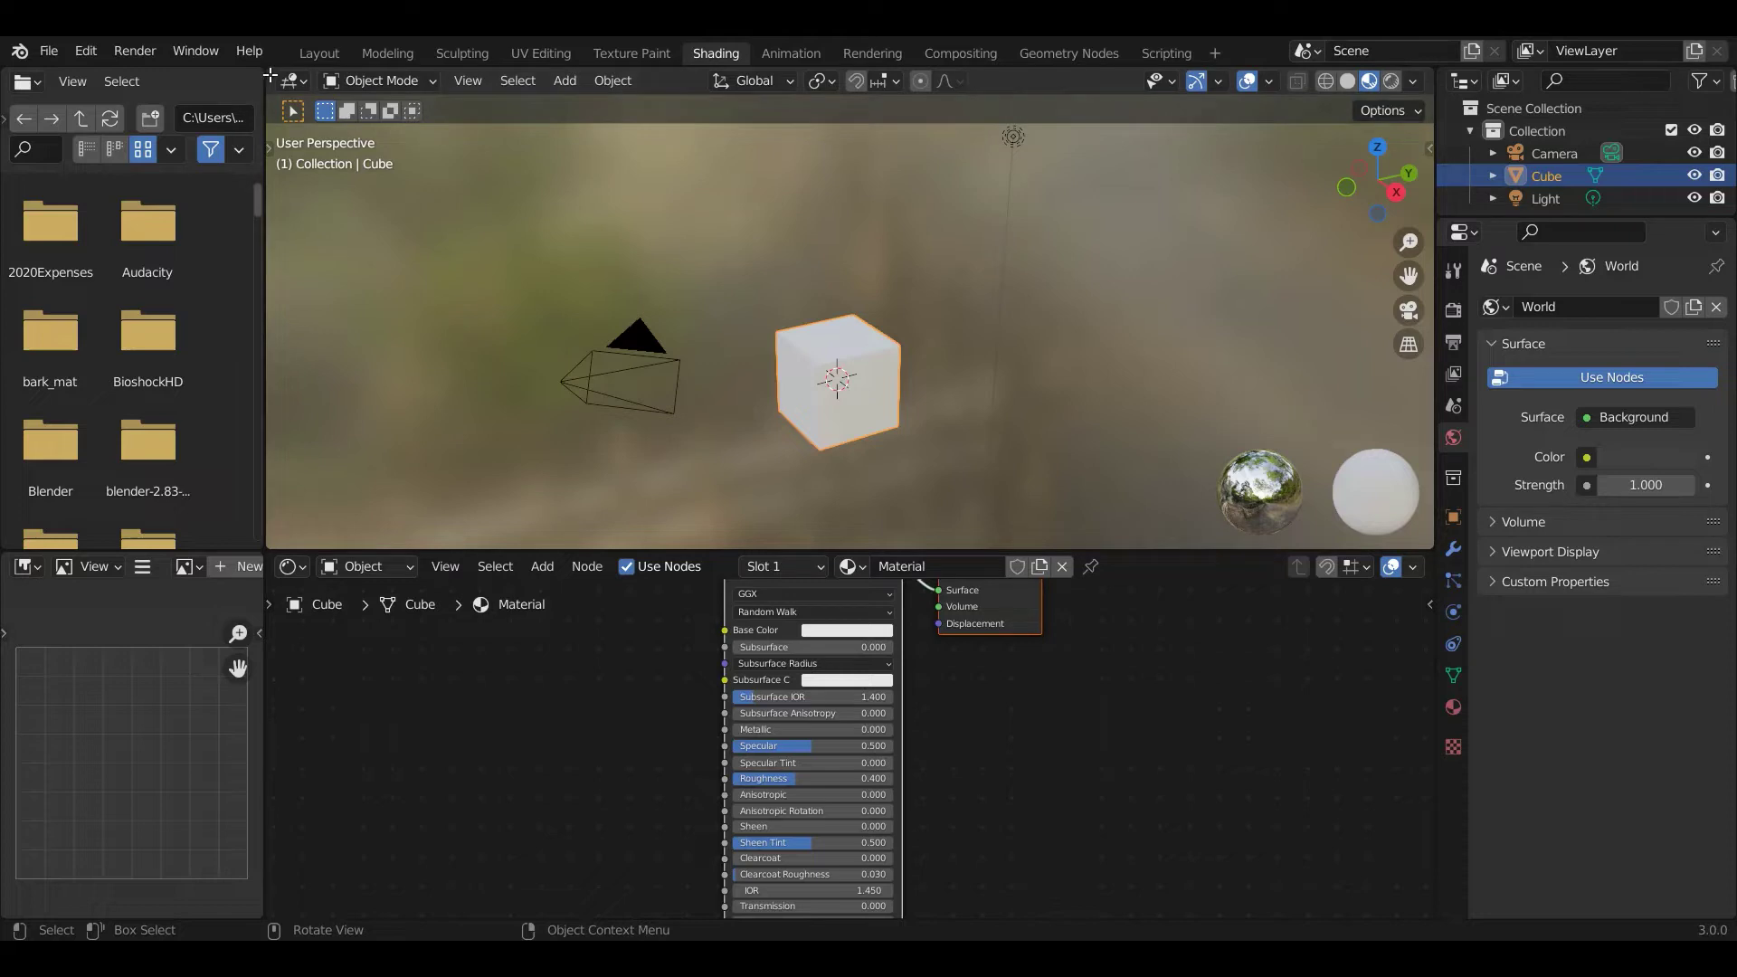
left_click_drag(270, 75, 190, 86)
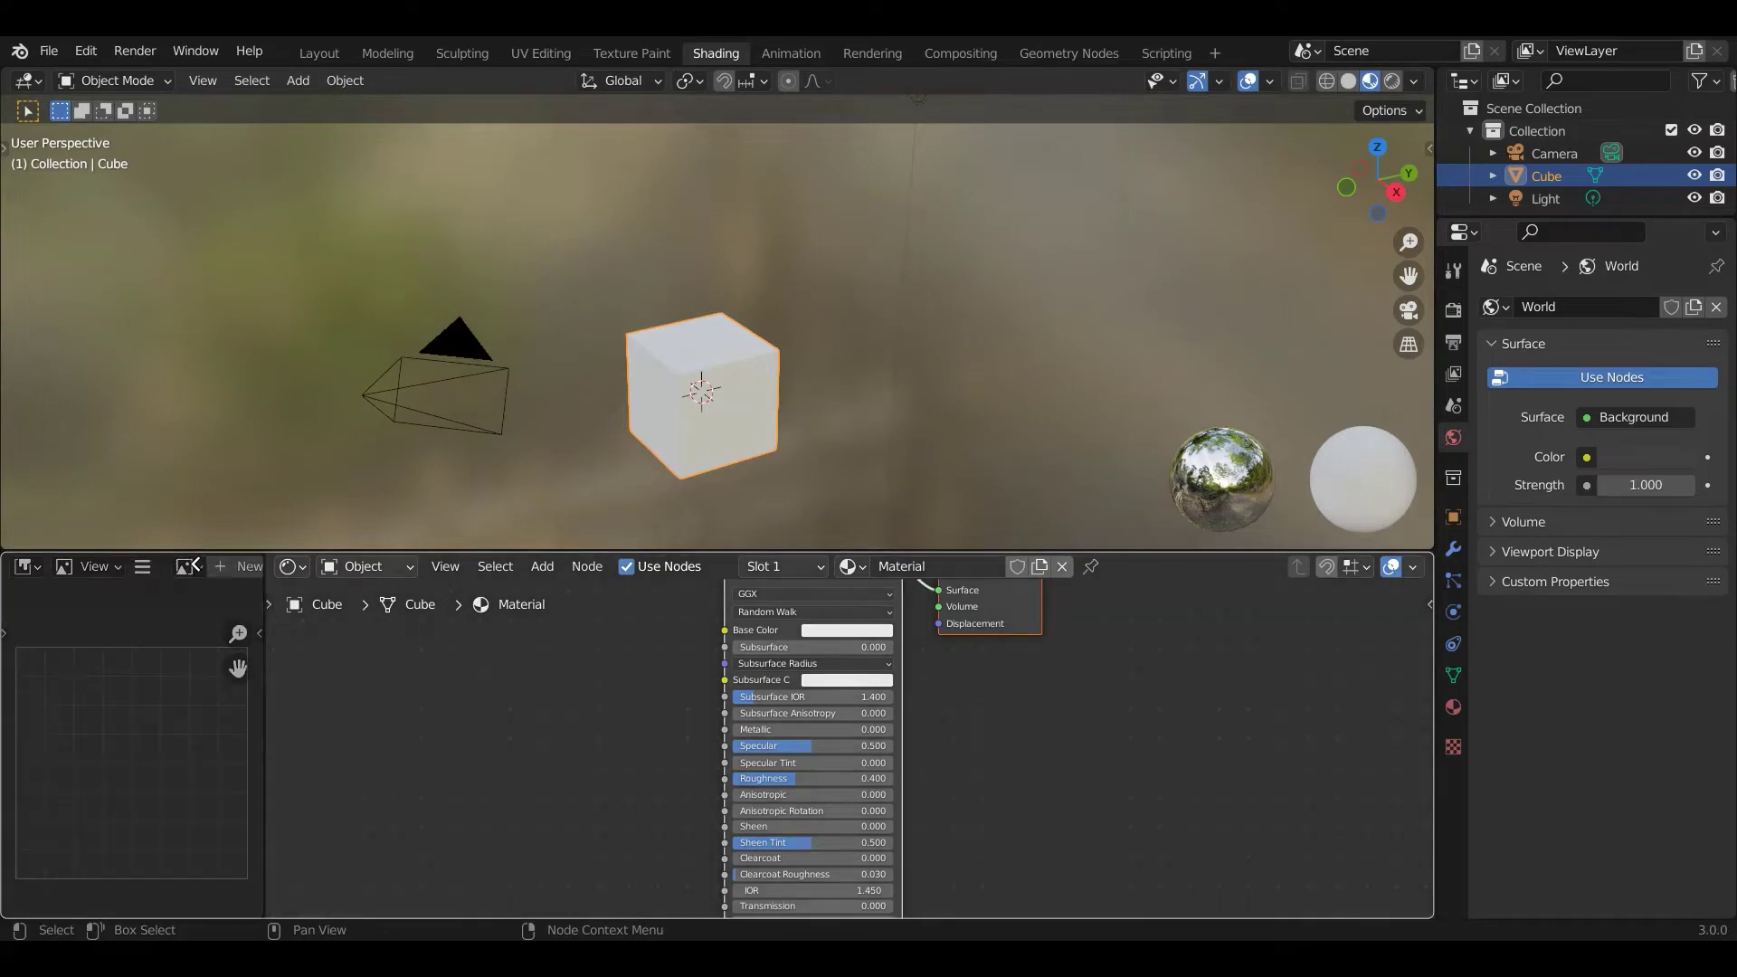
left_click_drag(266, 556, 163, 774)
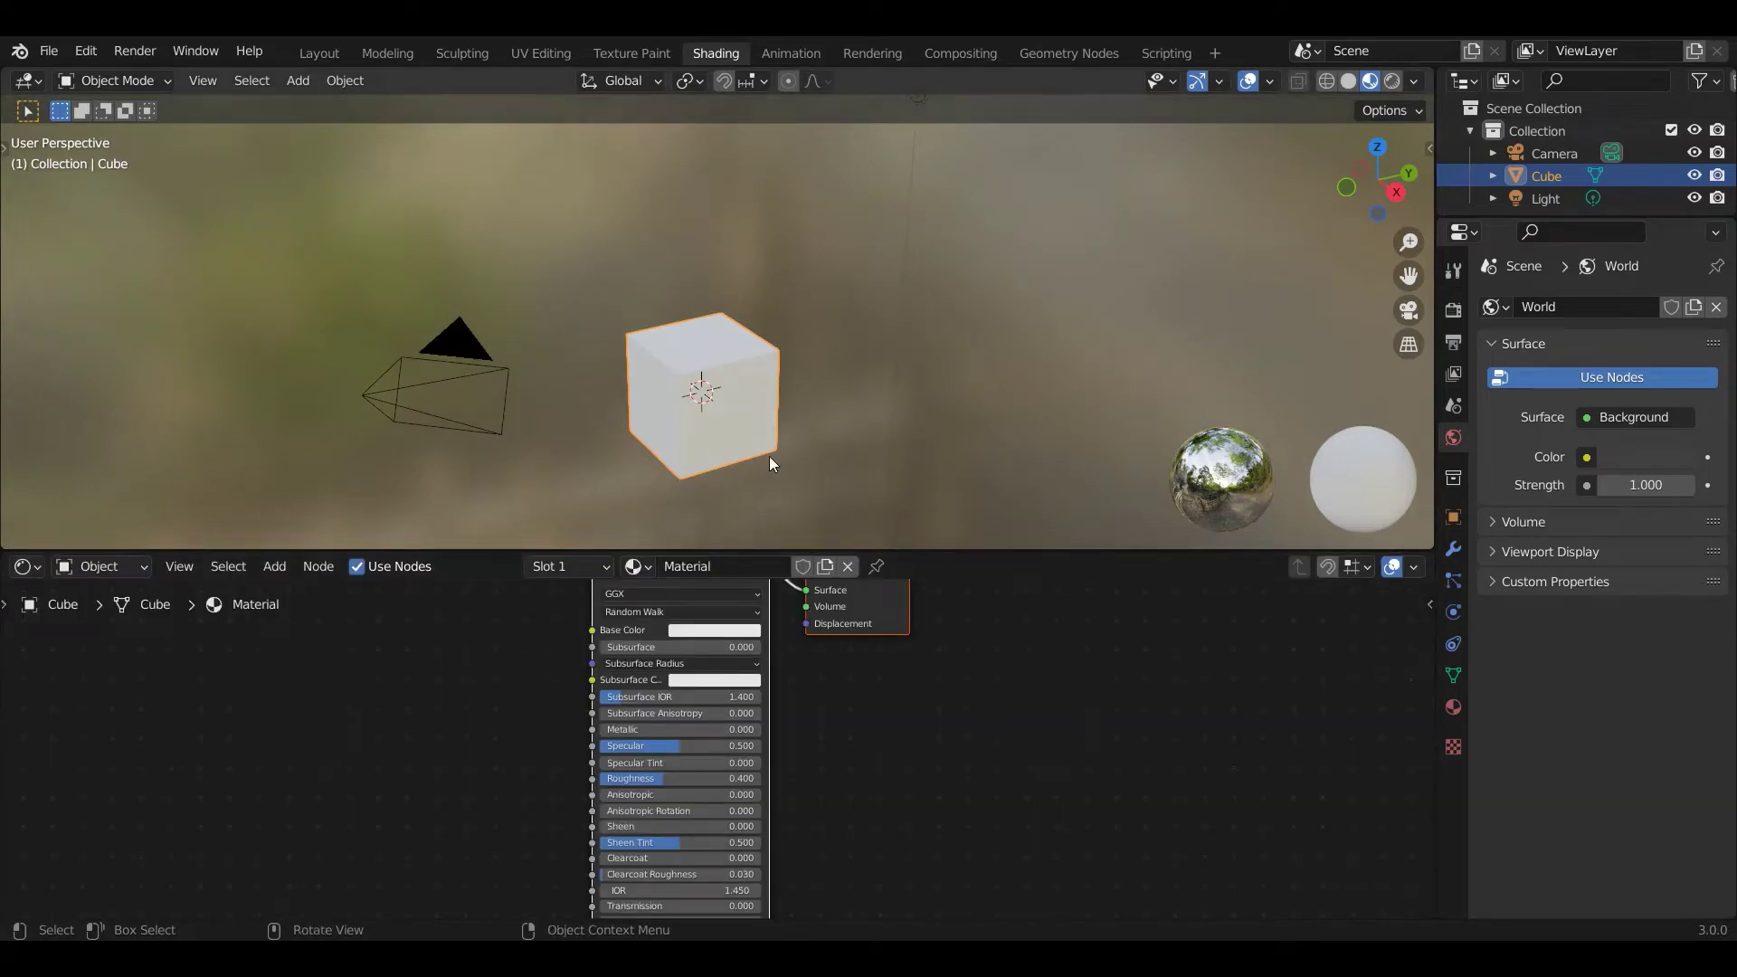
- Replace the default cube with a plane and view it zoomed in from the top
key("x")
left_click(733, 373)
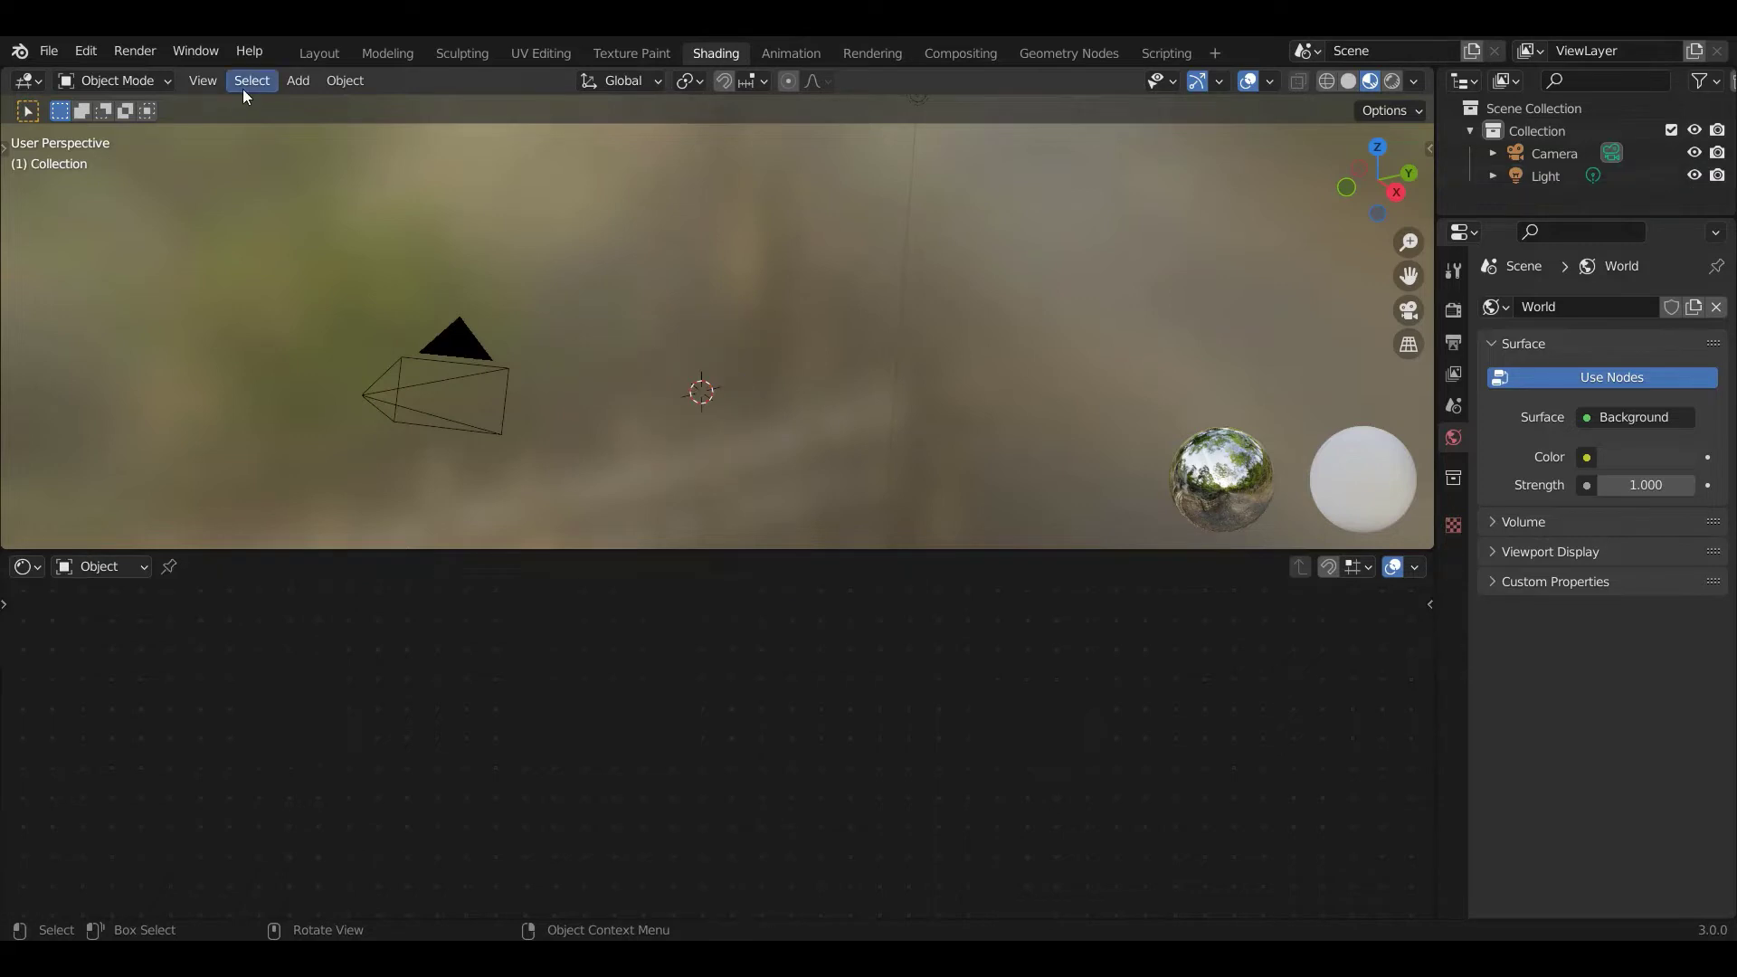
left_click(298, 80)
mouse_move(332, 111)
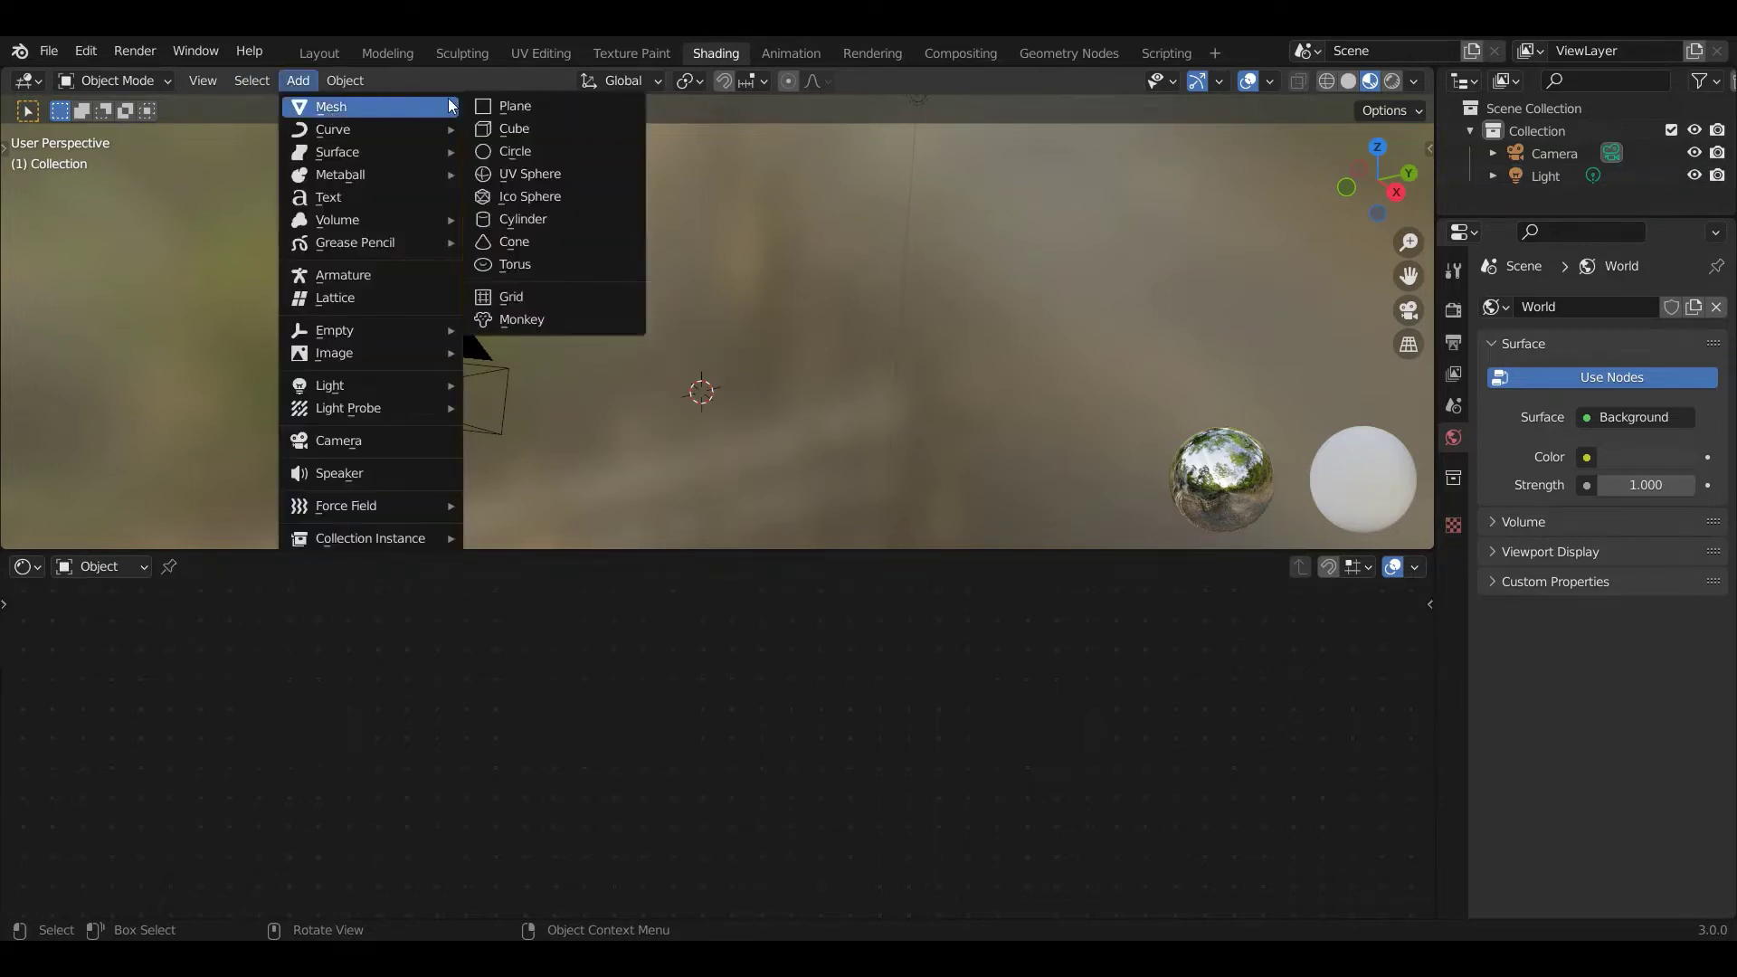
left_click(514, 107)
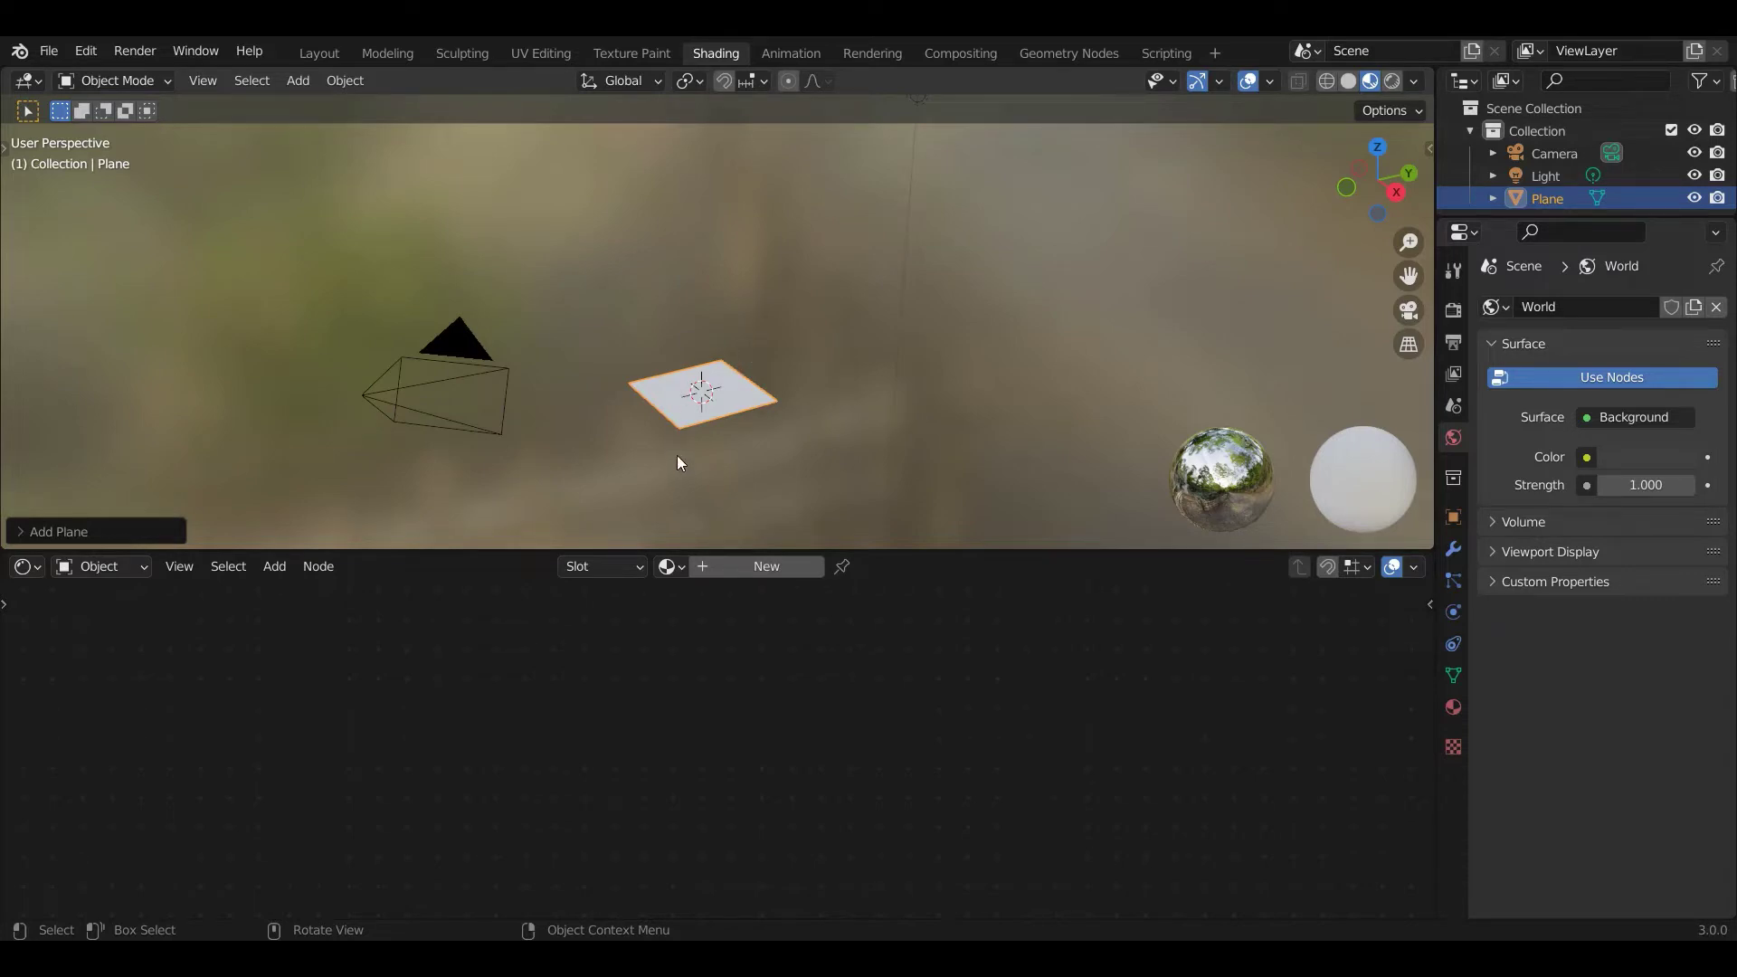
key("KP_7")
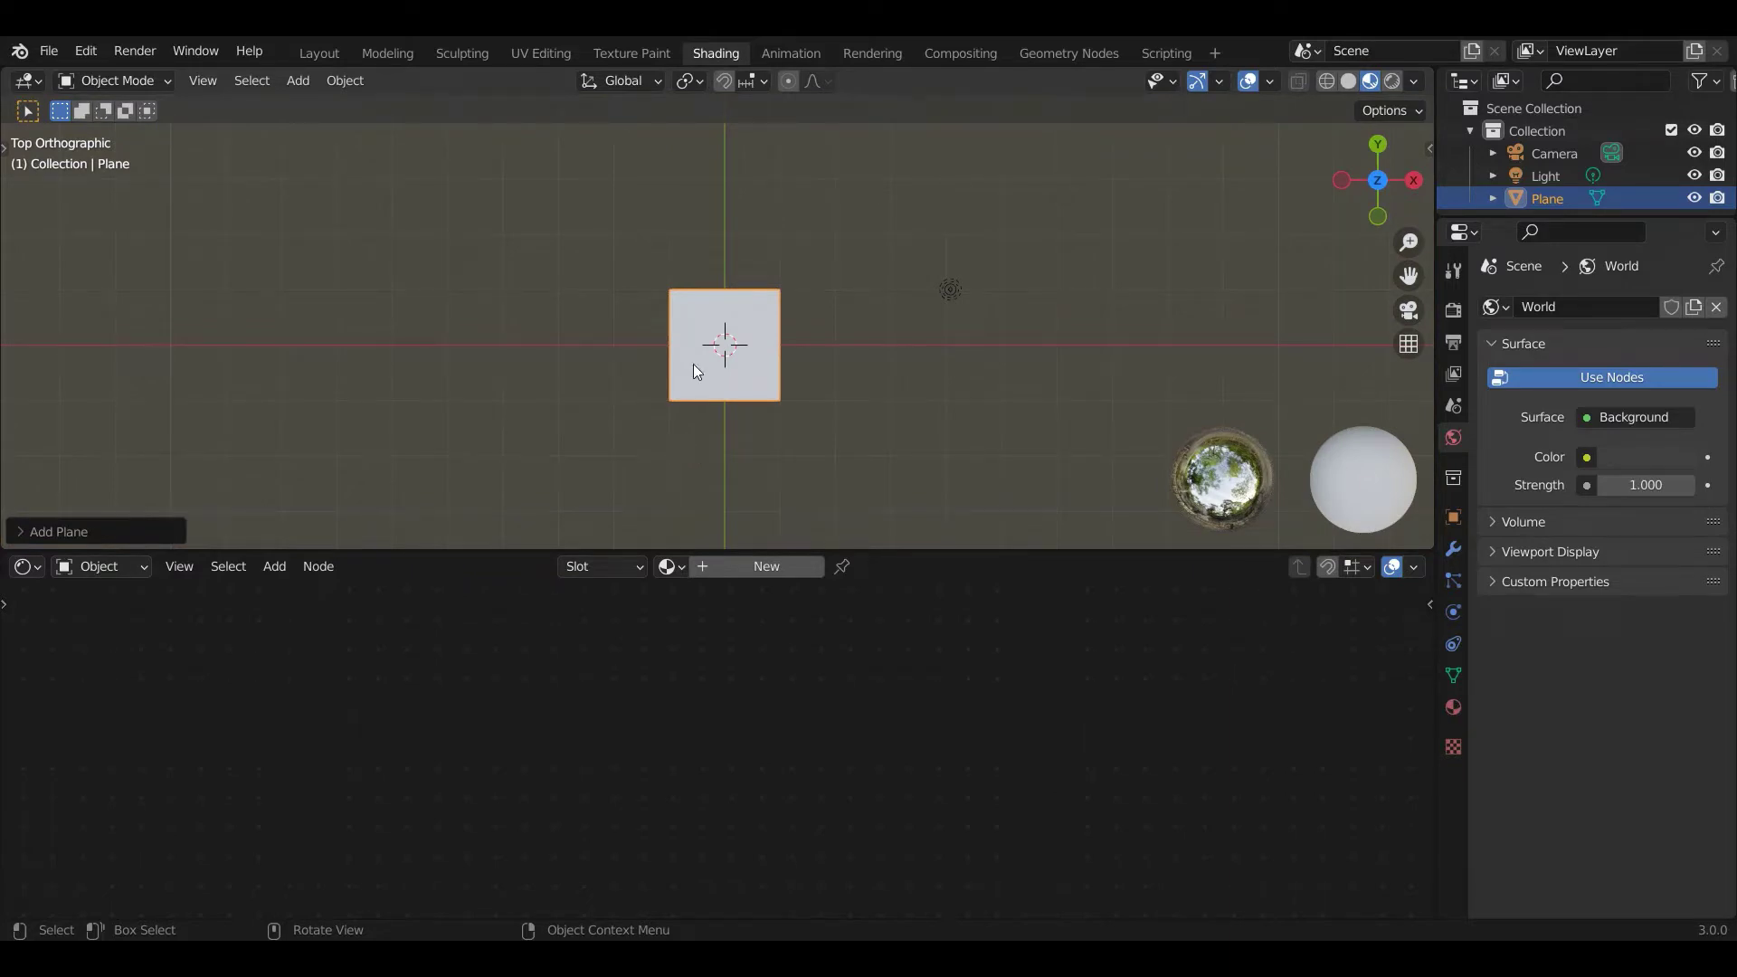
scroll(740, 425, "up", 2)
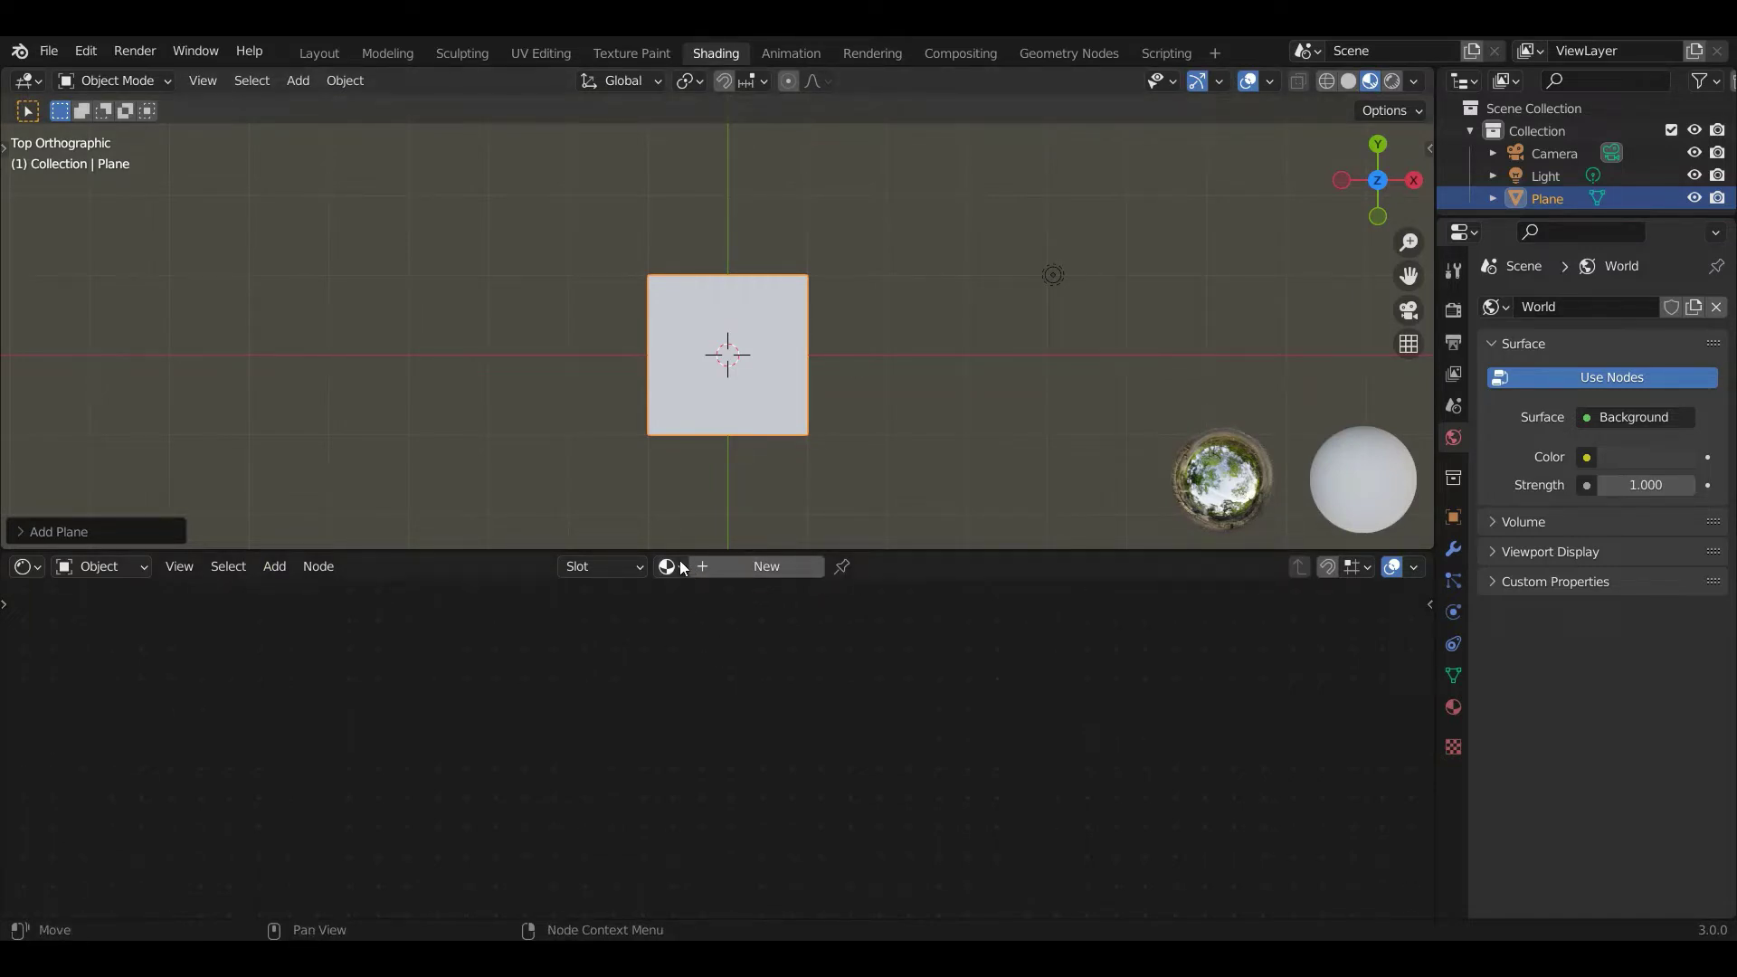
- Give the plane a new material, Material.001, and deselect its nodes
left_click(758, 566)
scroll(855, 728, "down", 3)
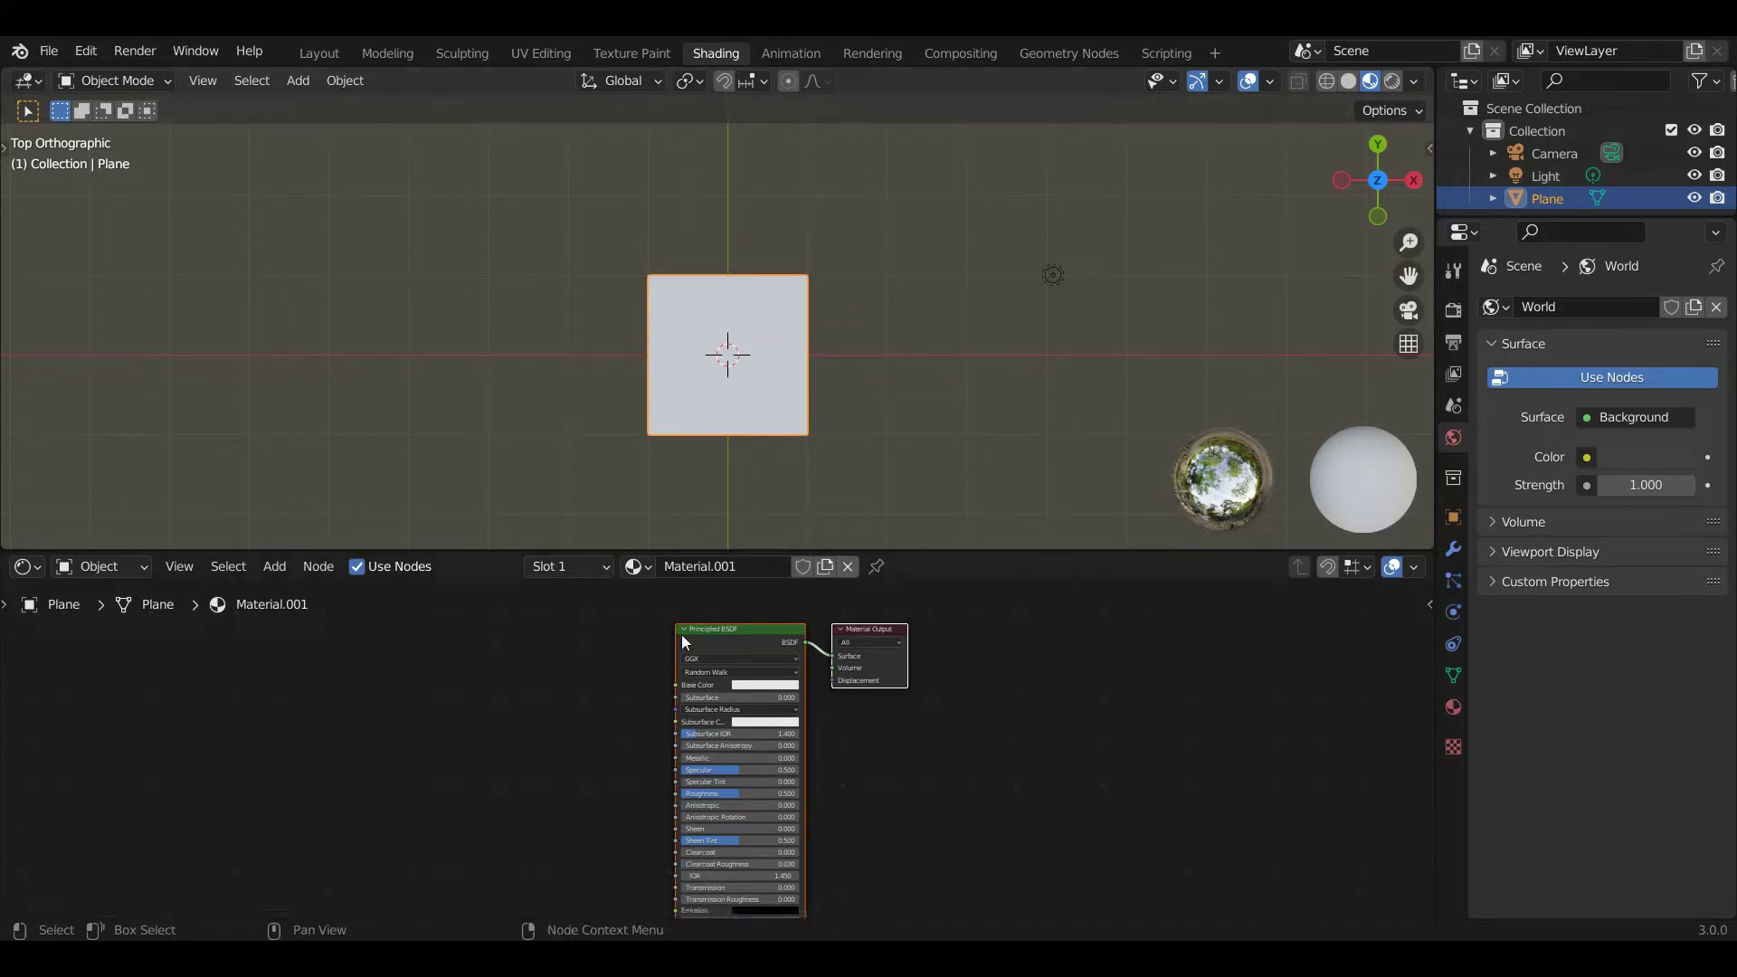
left_click(642, 706)
scroll(747, 637, "up", 1)
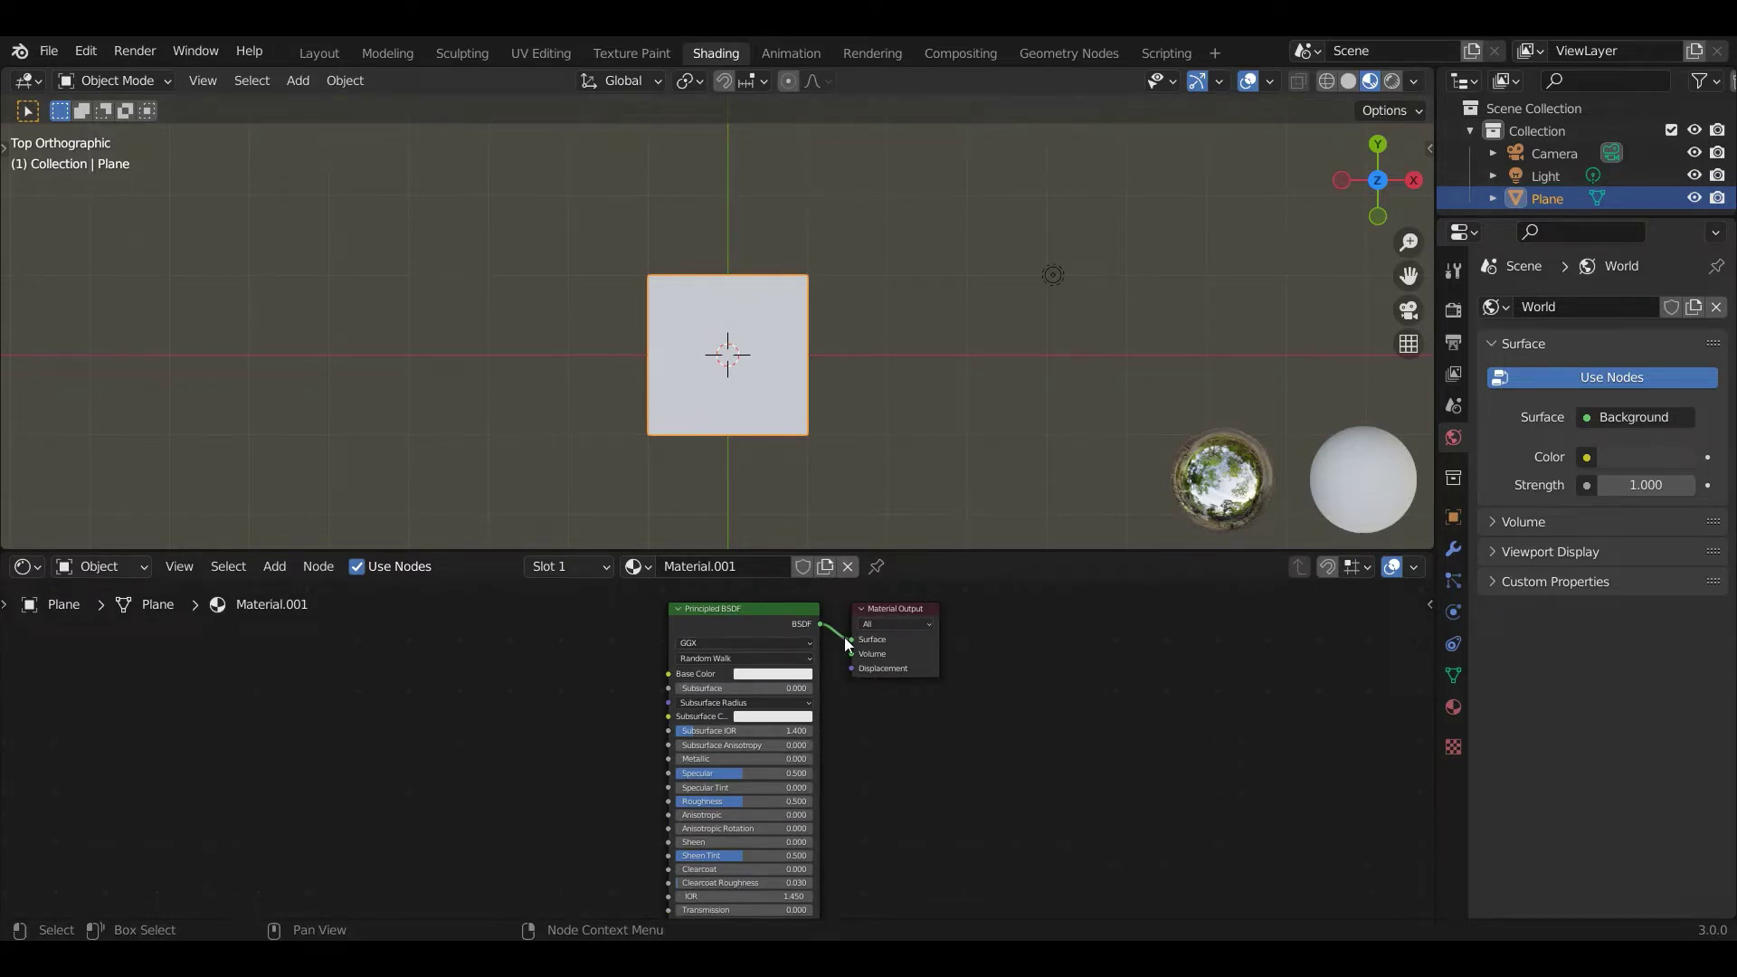
- Reconnect the Principled BSDF to Surface and tint its Base Color pale cyan-blue
left_click_drag(849, 636, 840, 725)
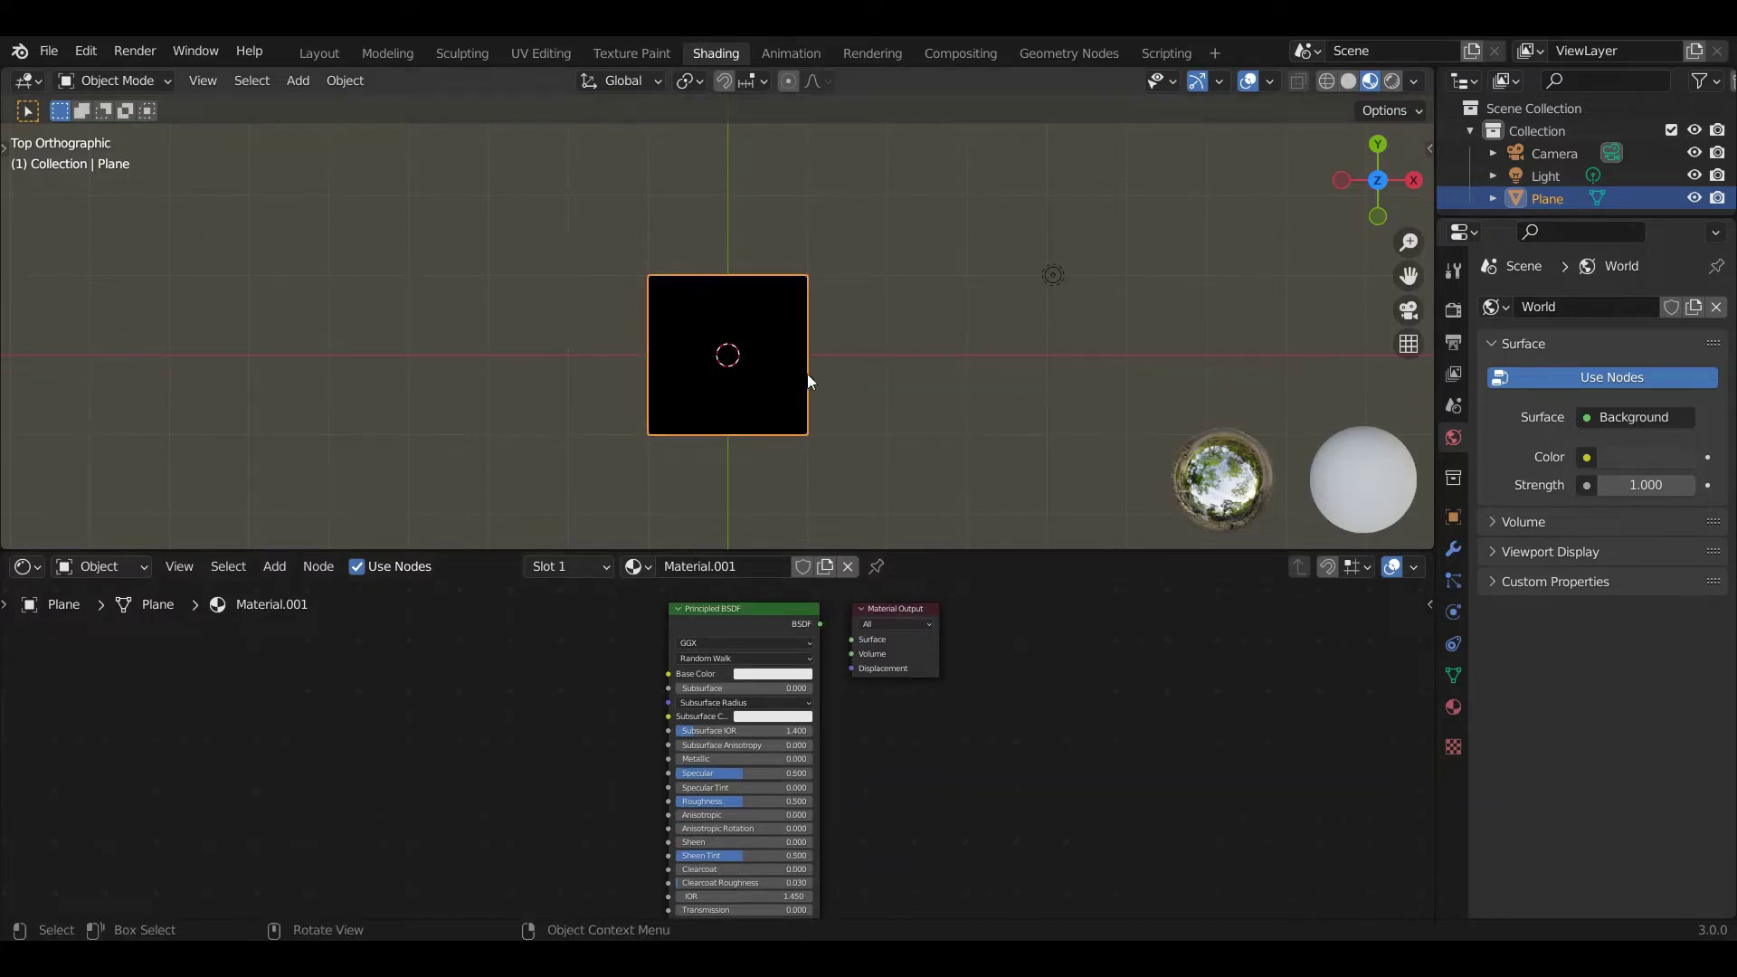
left_click_drag(820, 624, 853, 648)
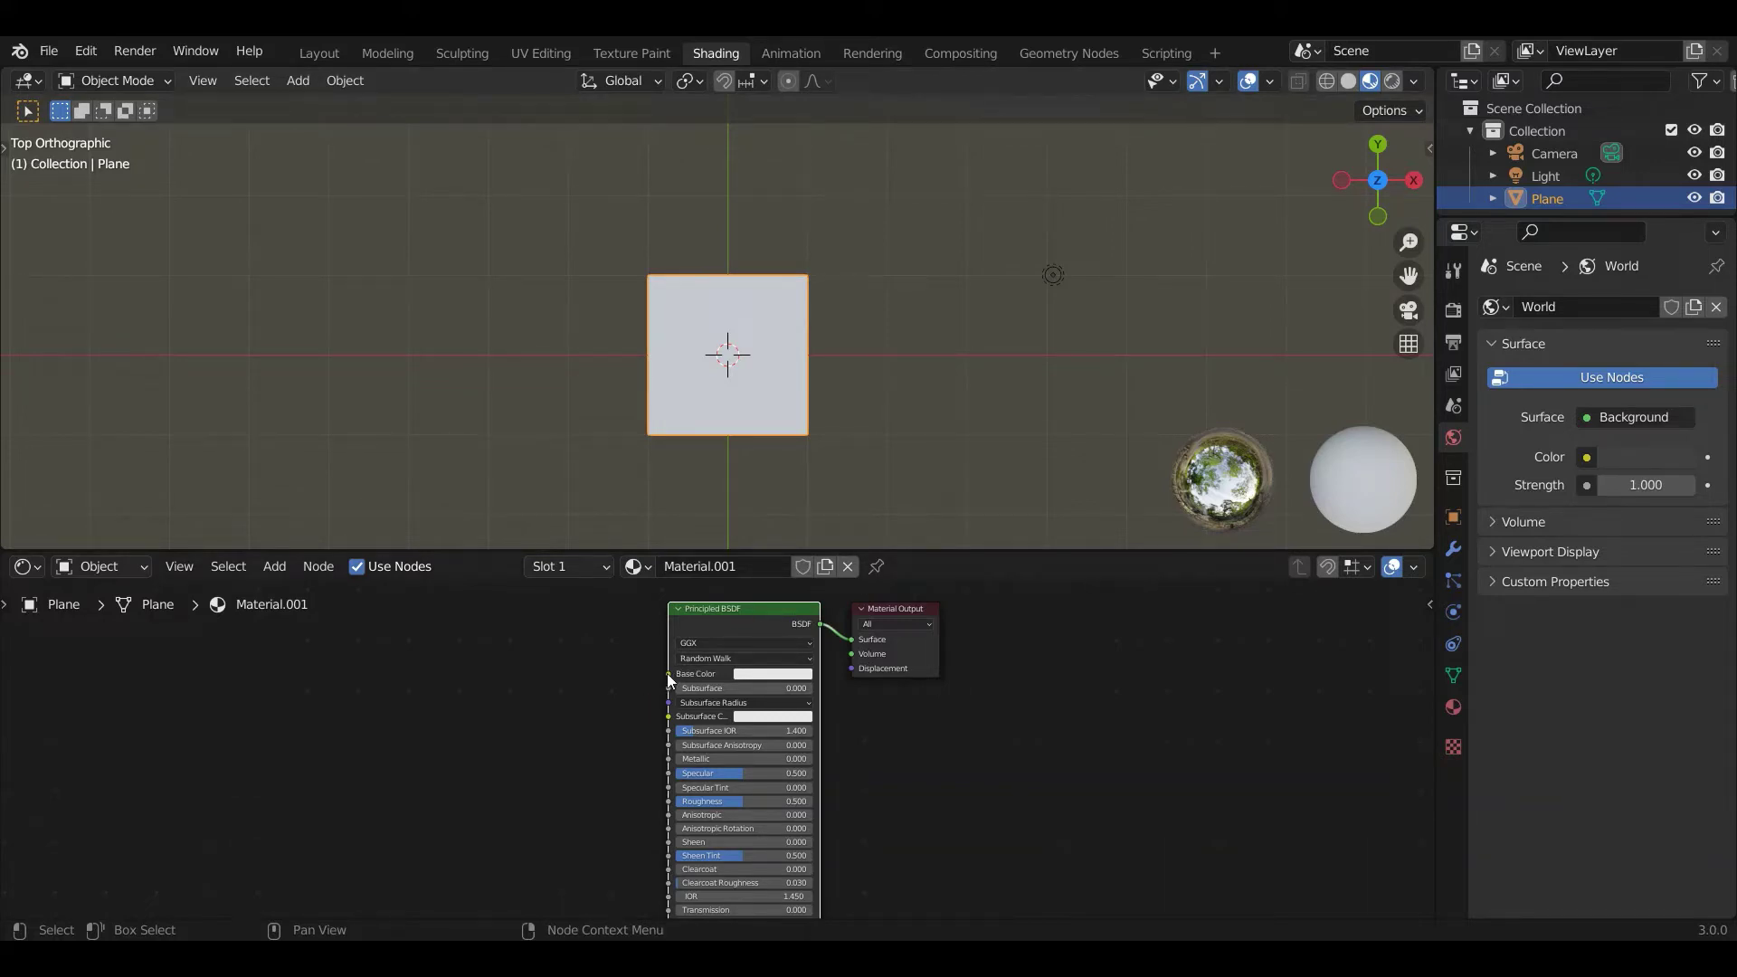
left_click(773, 673)
left_click(748, 675)
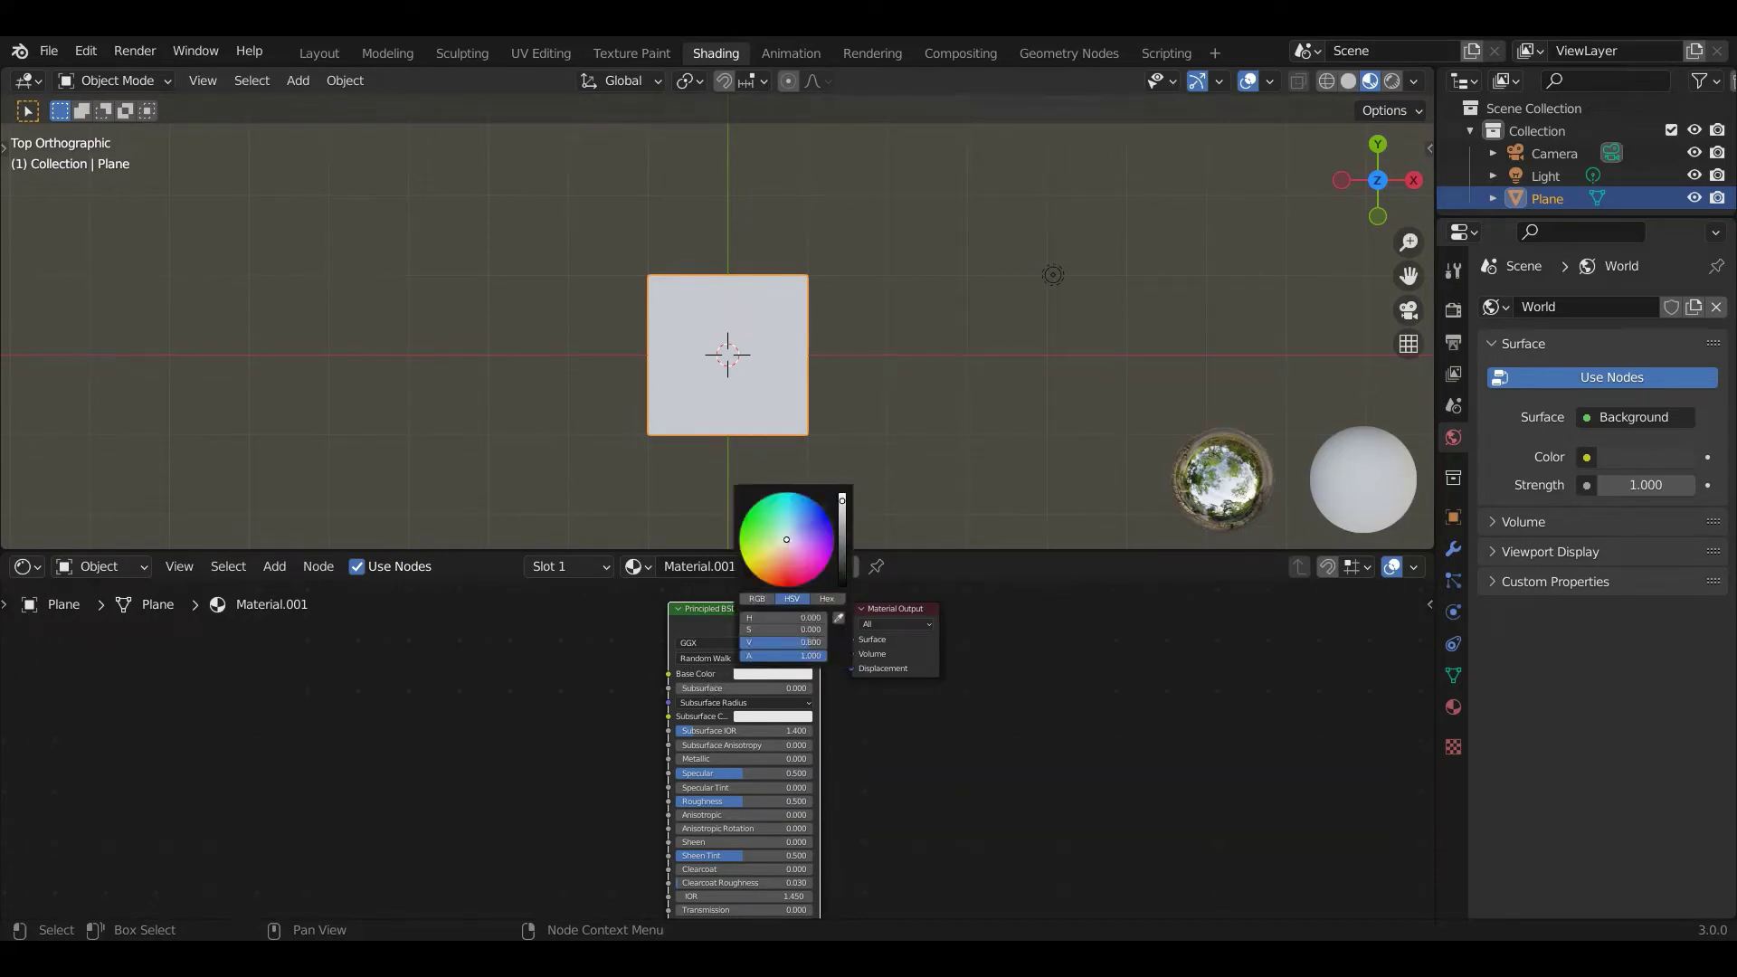
left_click(777, 562)
mouse_move(777, 561)
left_mouse_down()
mouse_move(787, 518)
mouse_move(806, 550)
mouse_move(784, 561)
mouse_move(787, 518)
mouse_move(778, 532)
mouse_move(796, 535)
mouse_move(755, 558)
mouse_move(792, 530)
mouse_move(796, 564)
mouse_move(782, 575)
mouse_move(755, 554)
mouse_move(787, 536)
left_mouse_up()
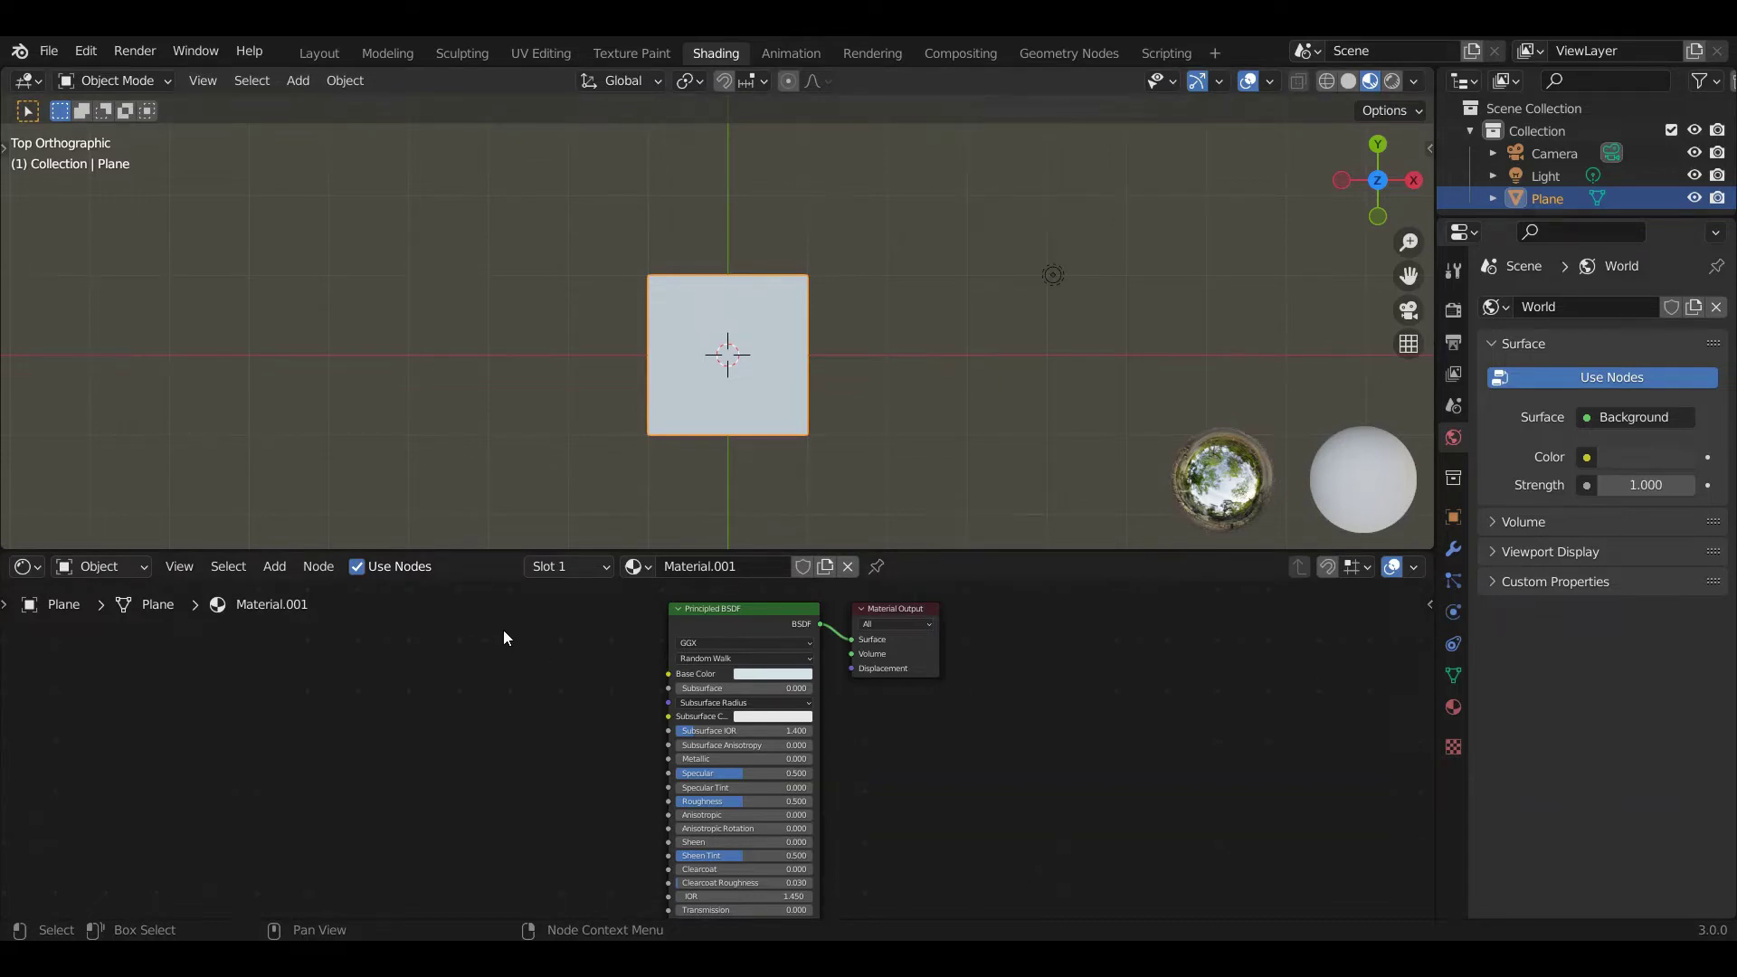
- Place a Texture Coordinate node left of the Principled BSDF, leaving its UV output unlinked
left_click(286, 571)
mouse_move(329, 629)
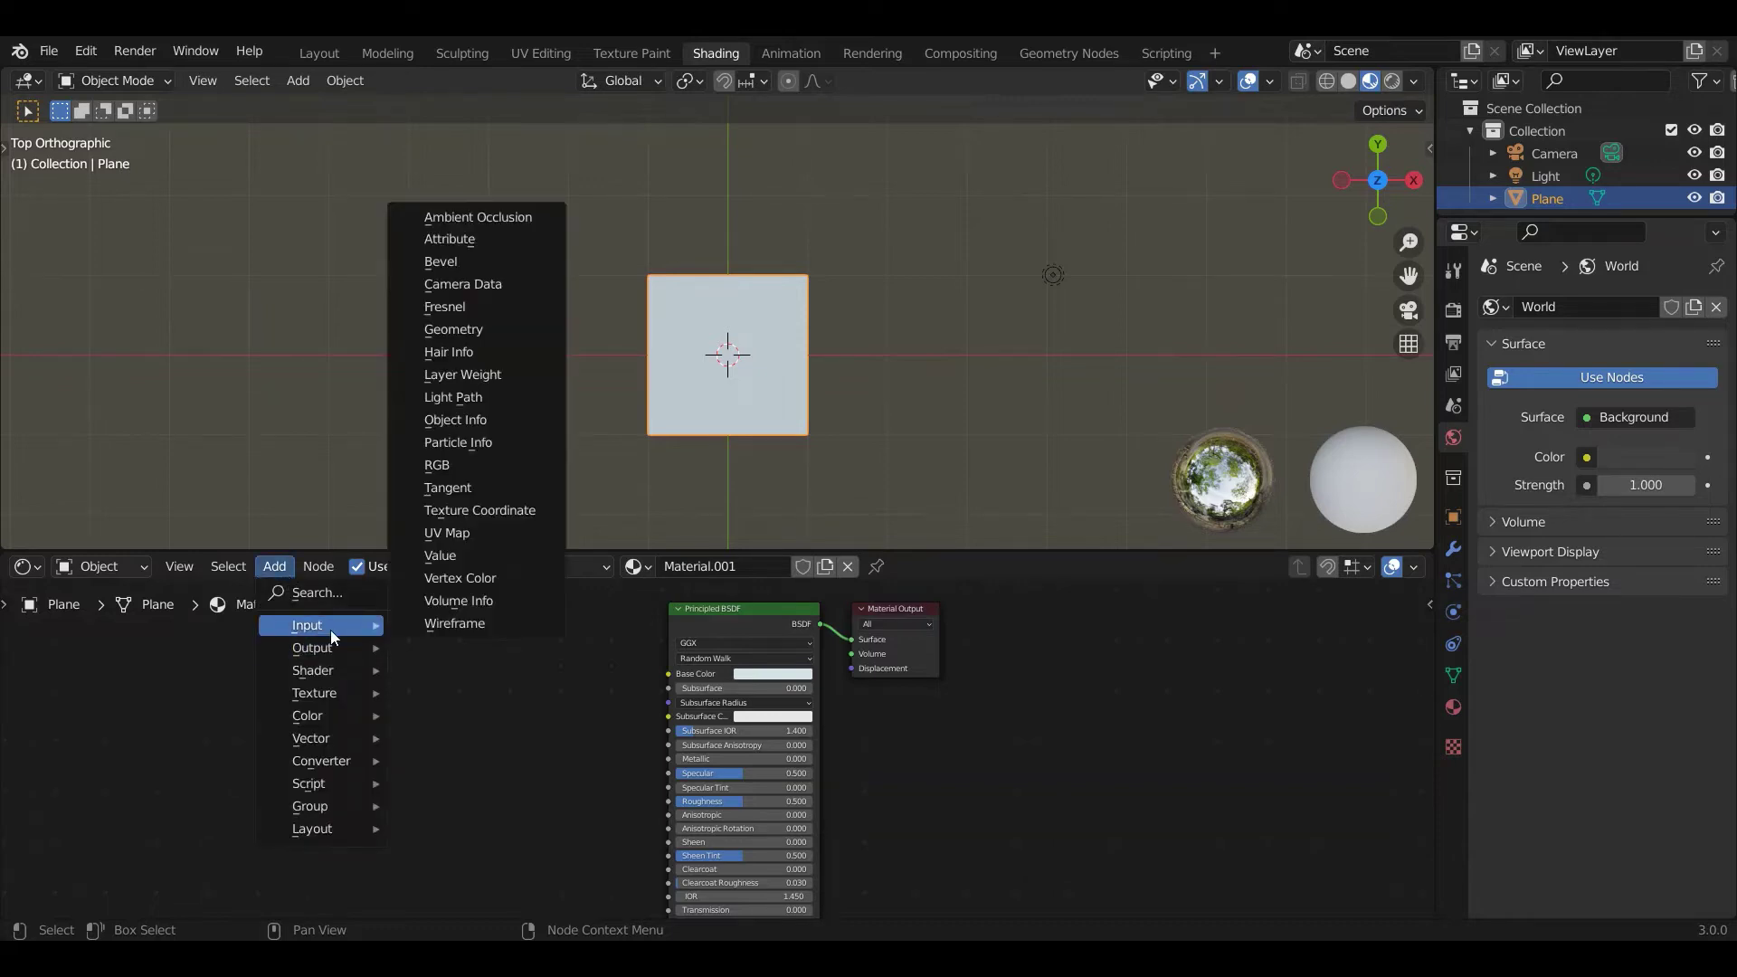
left_click(479, 511)
left_click(314, 673)
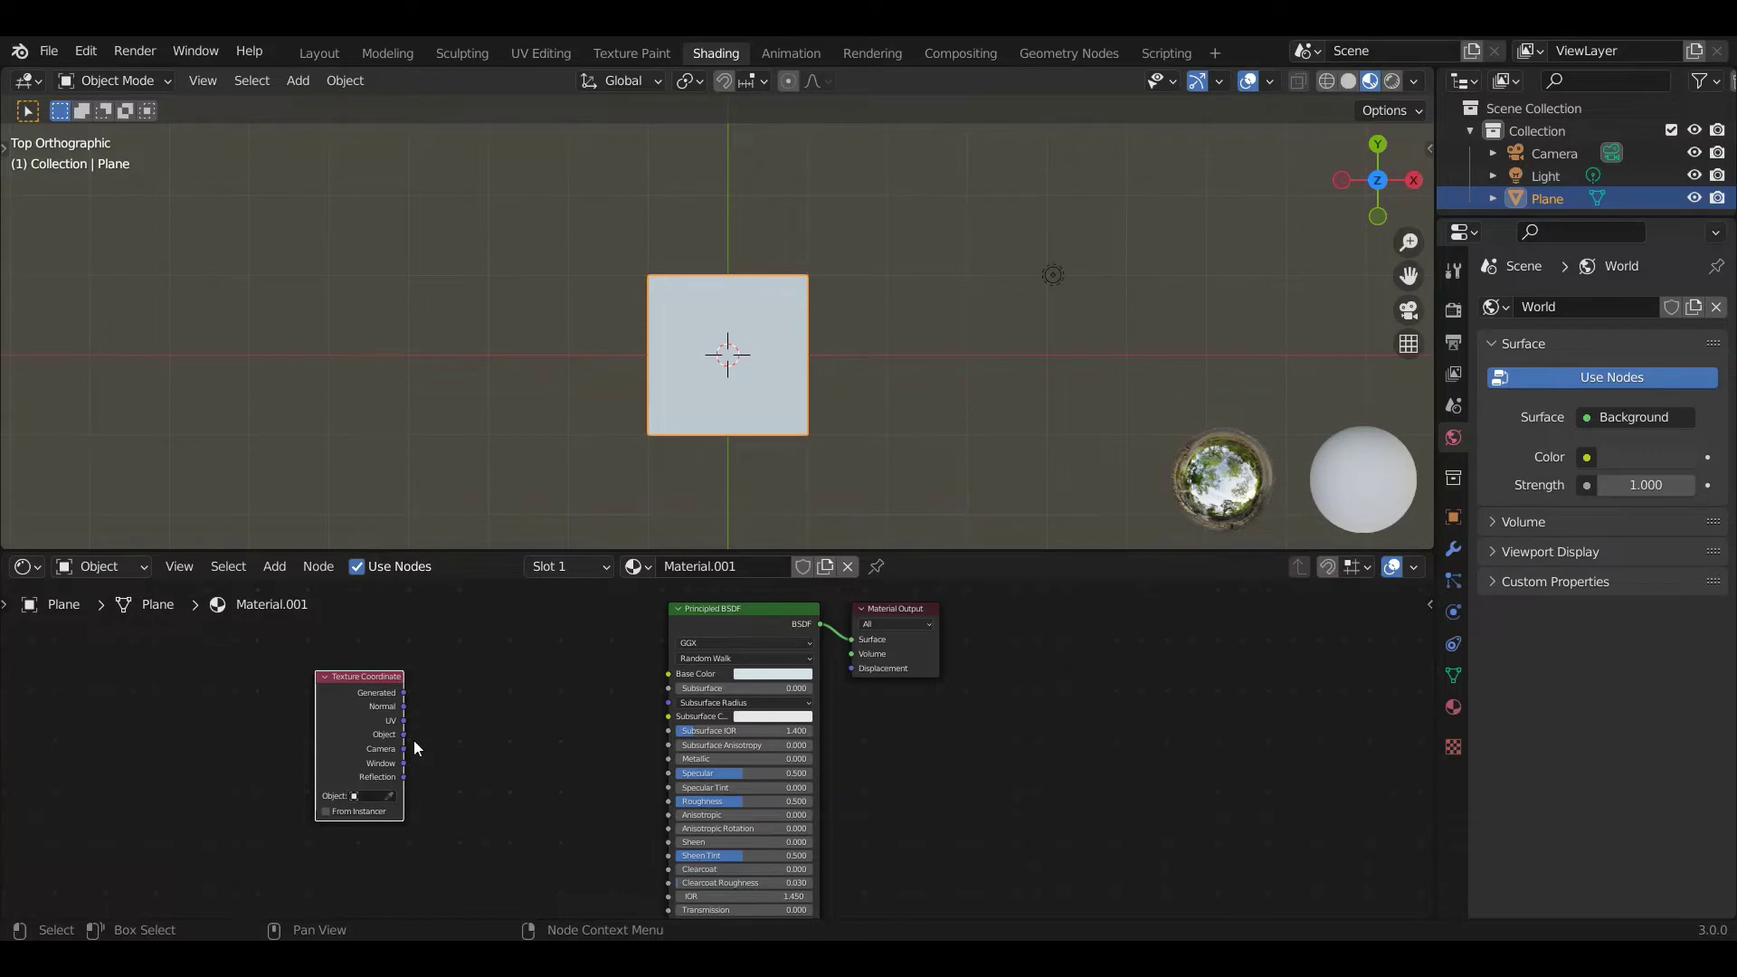
left_click_drag(404, 720, 573, 720)
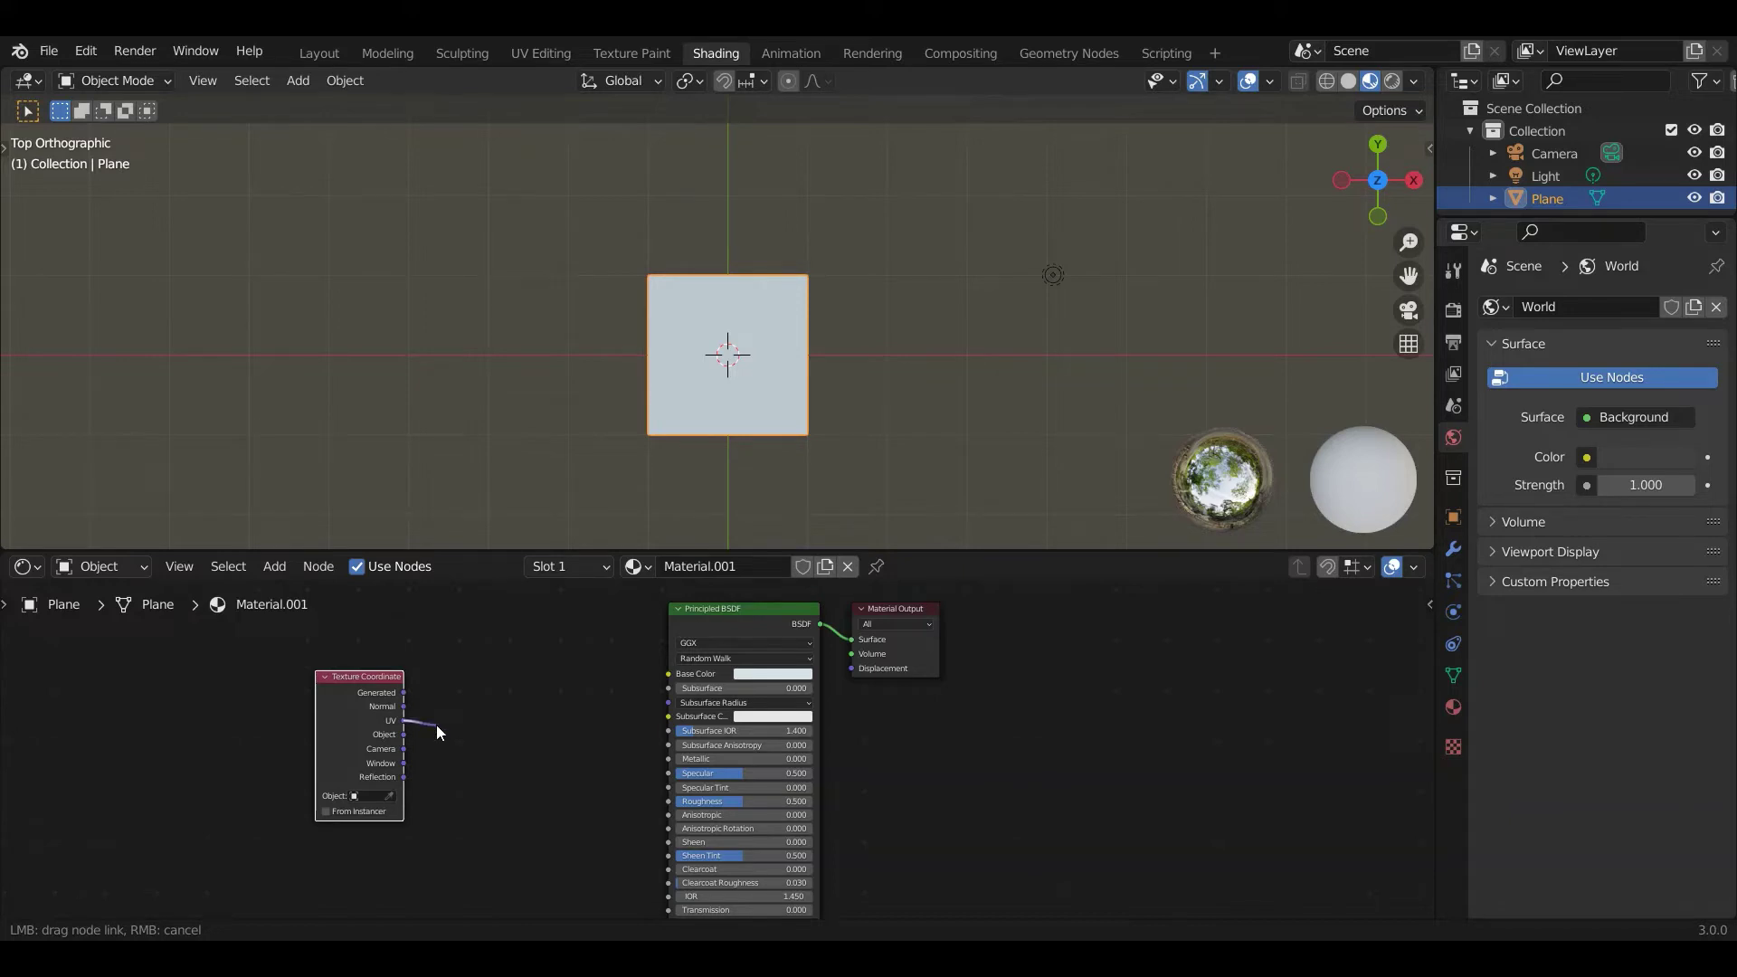
left_click_drag(436, 724, 438, 722)
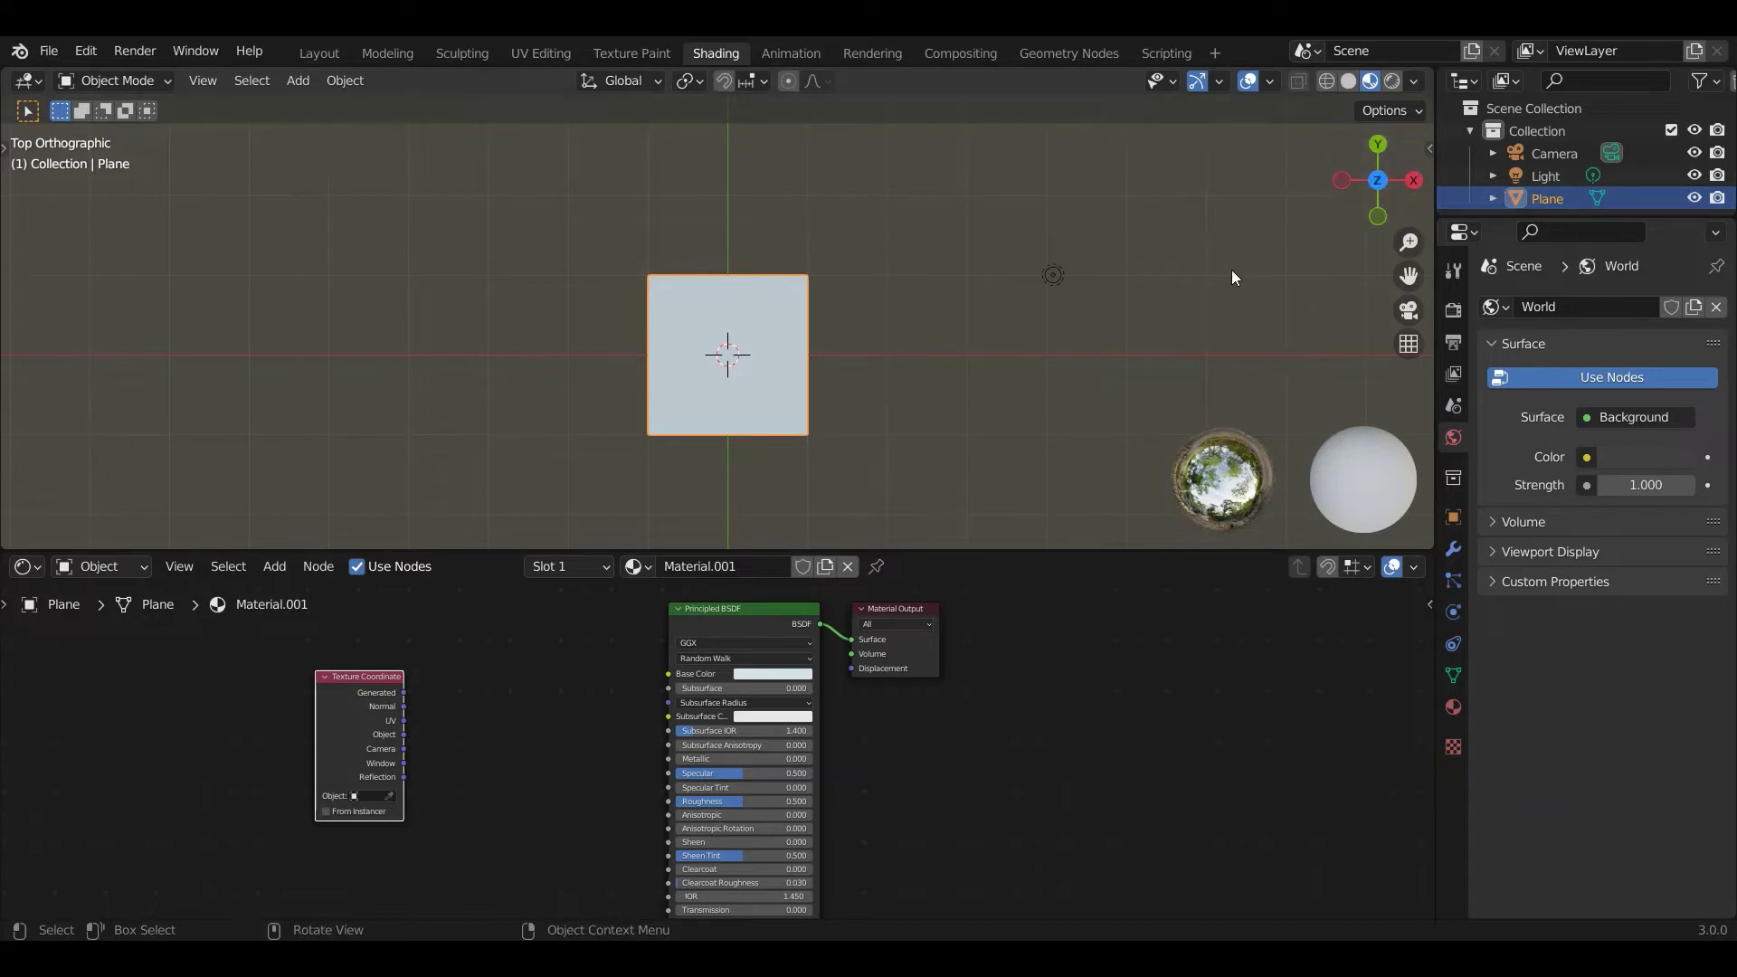
- Link the Texture Coordinate UV output into the Principled BSDF Base Color
left_click_drag(404, 721, 686, 671)
left_click_drag(404, 720, 669, 671)
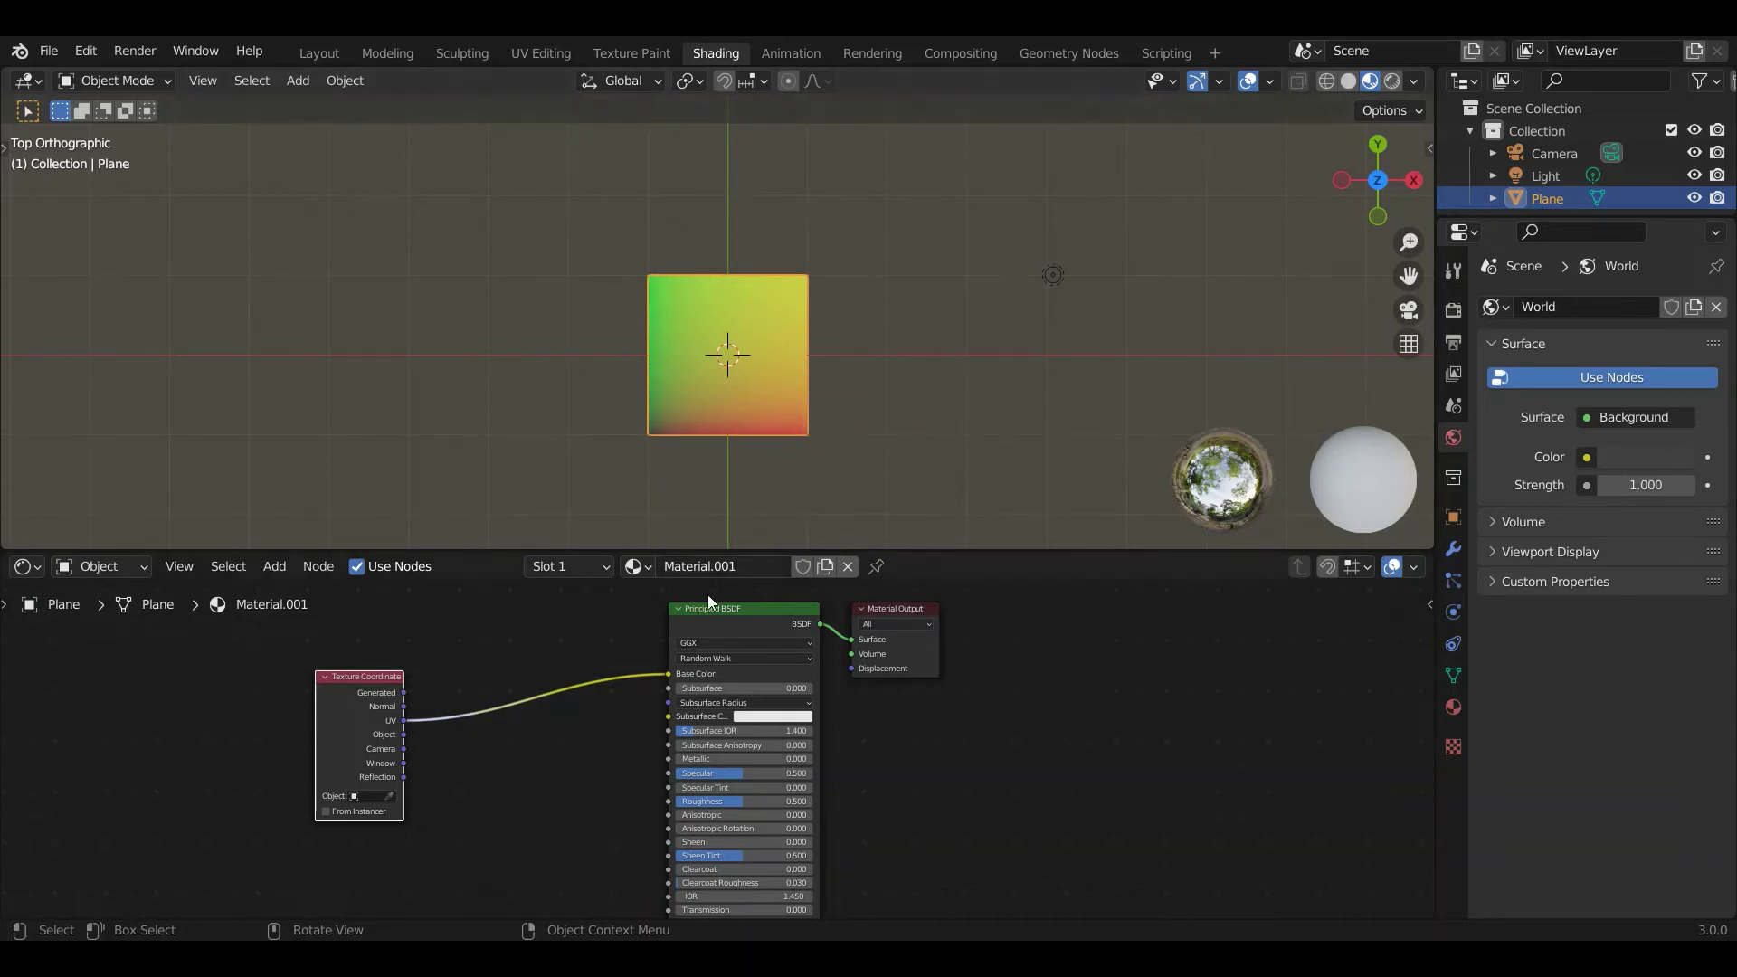
- Move Texture Coordinate left and insert a Separate XYZ node into the UV-to-Base Color link
left_click_drag(351, 673, 281, 656)
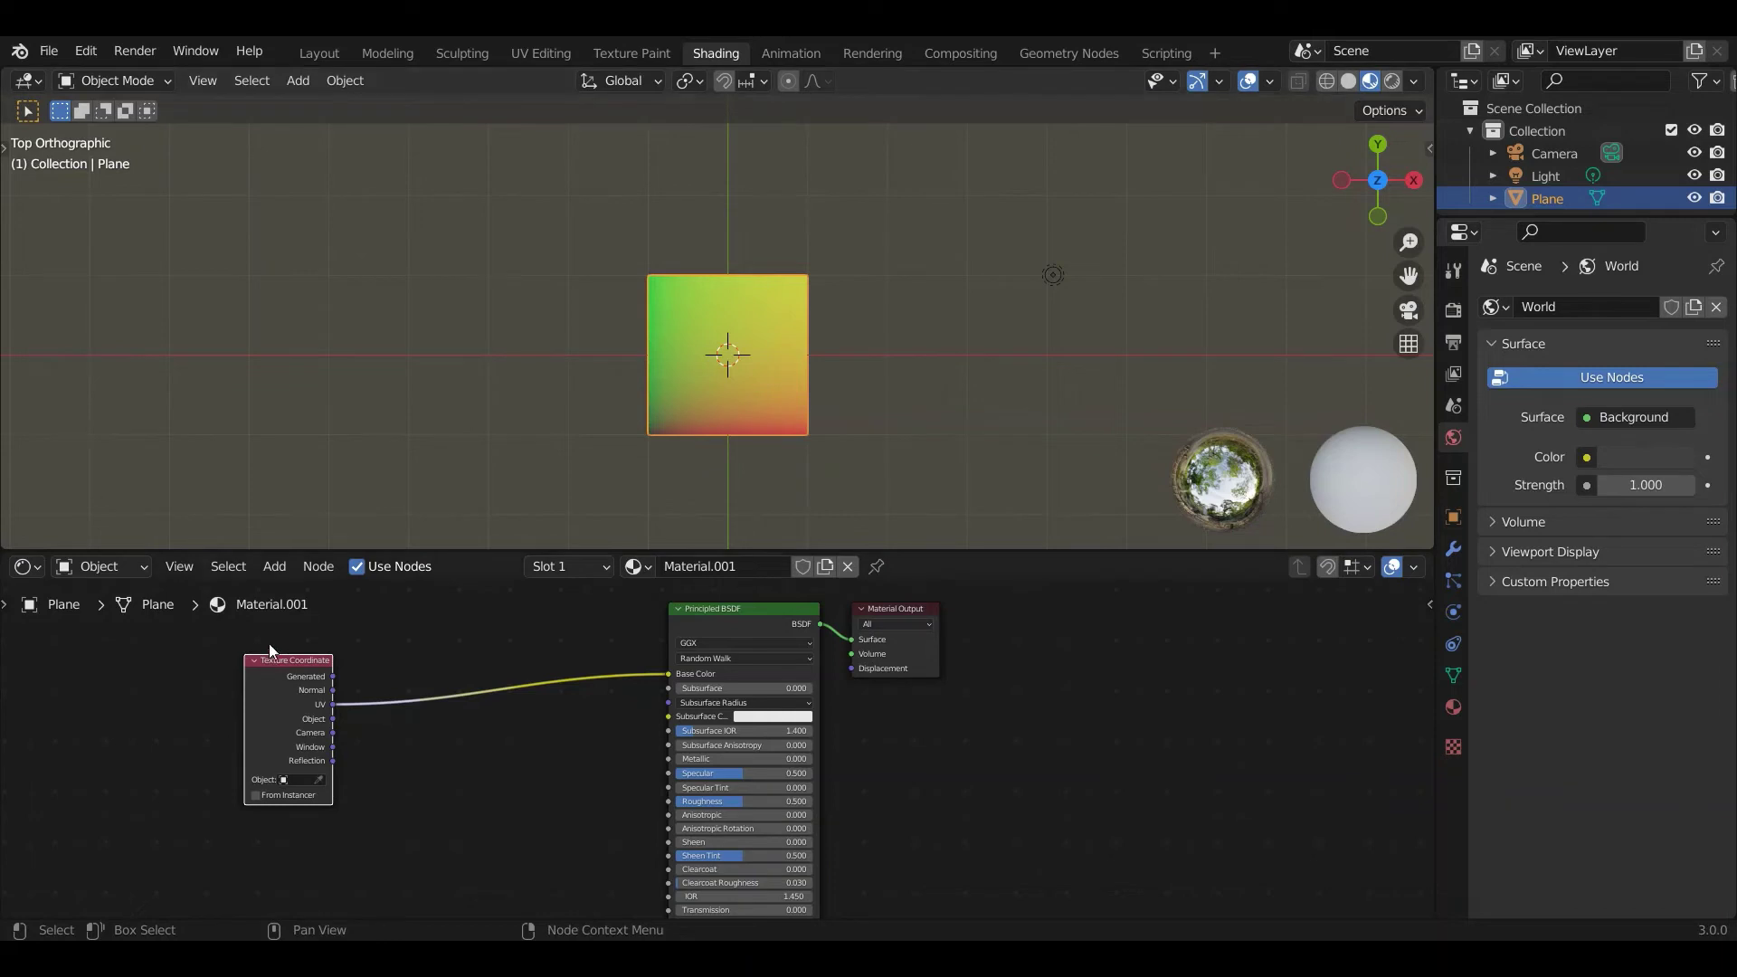
left_click(273, 570)
mouse_move(381, 758)
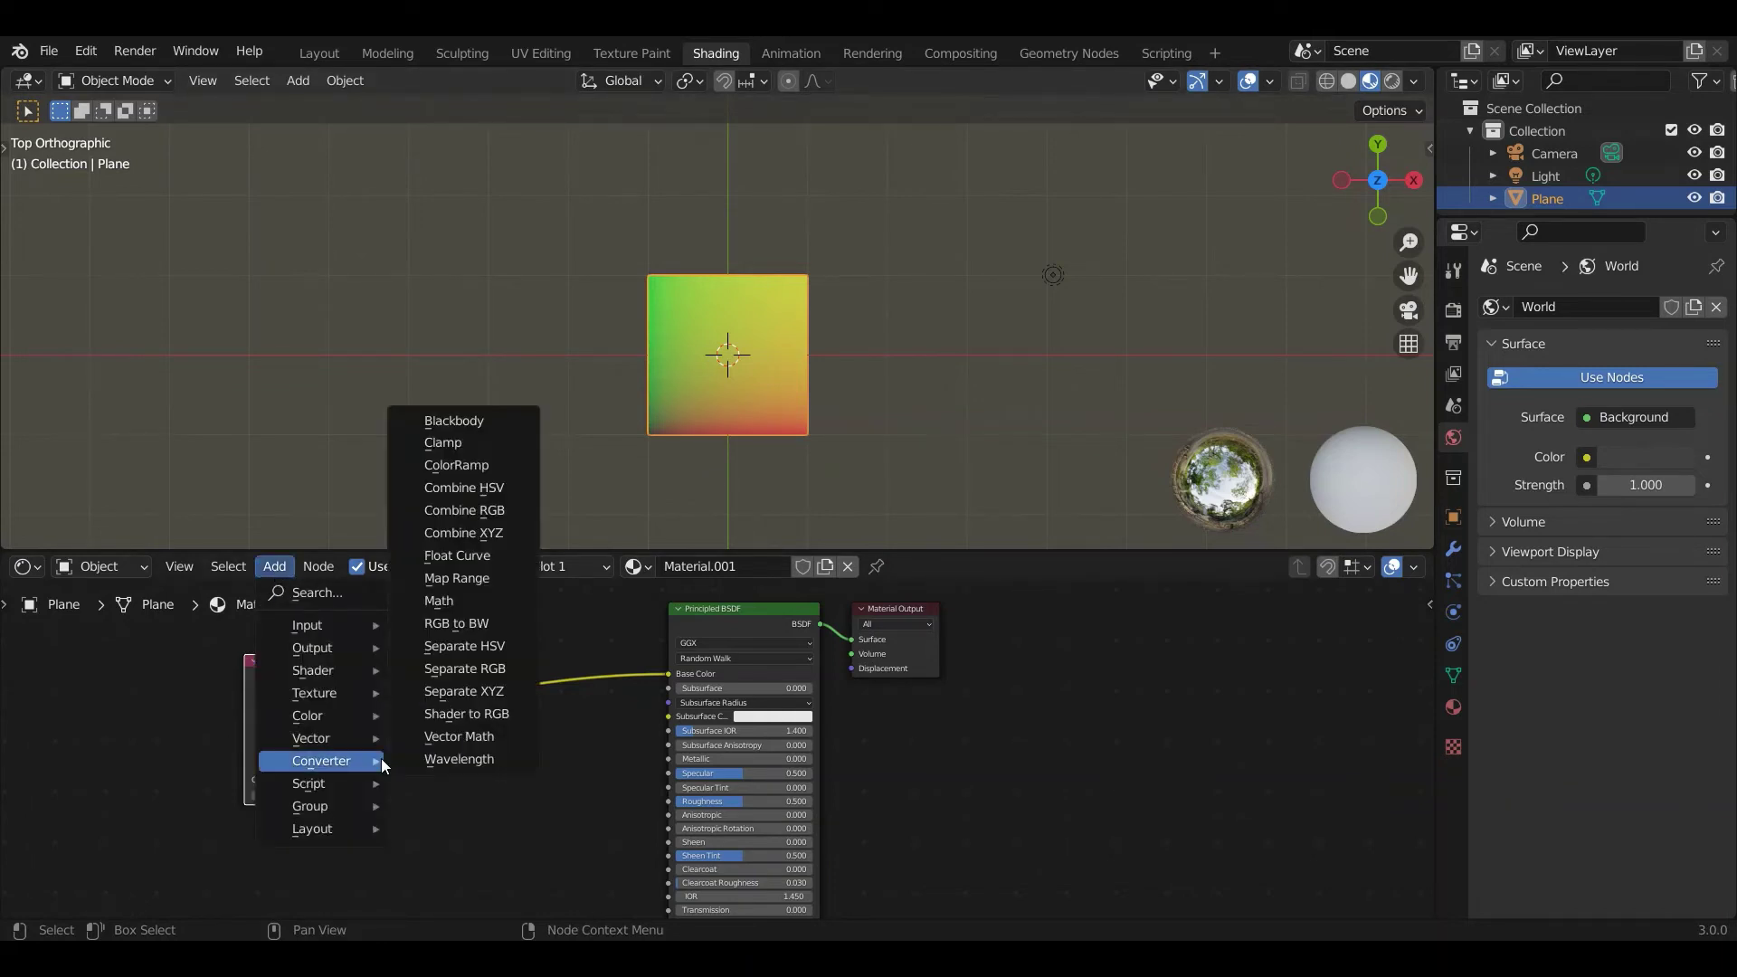
left_click(453, 692)
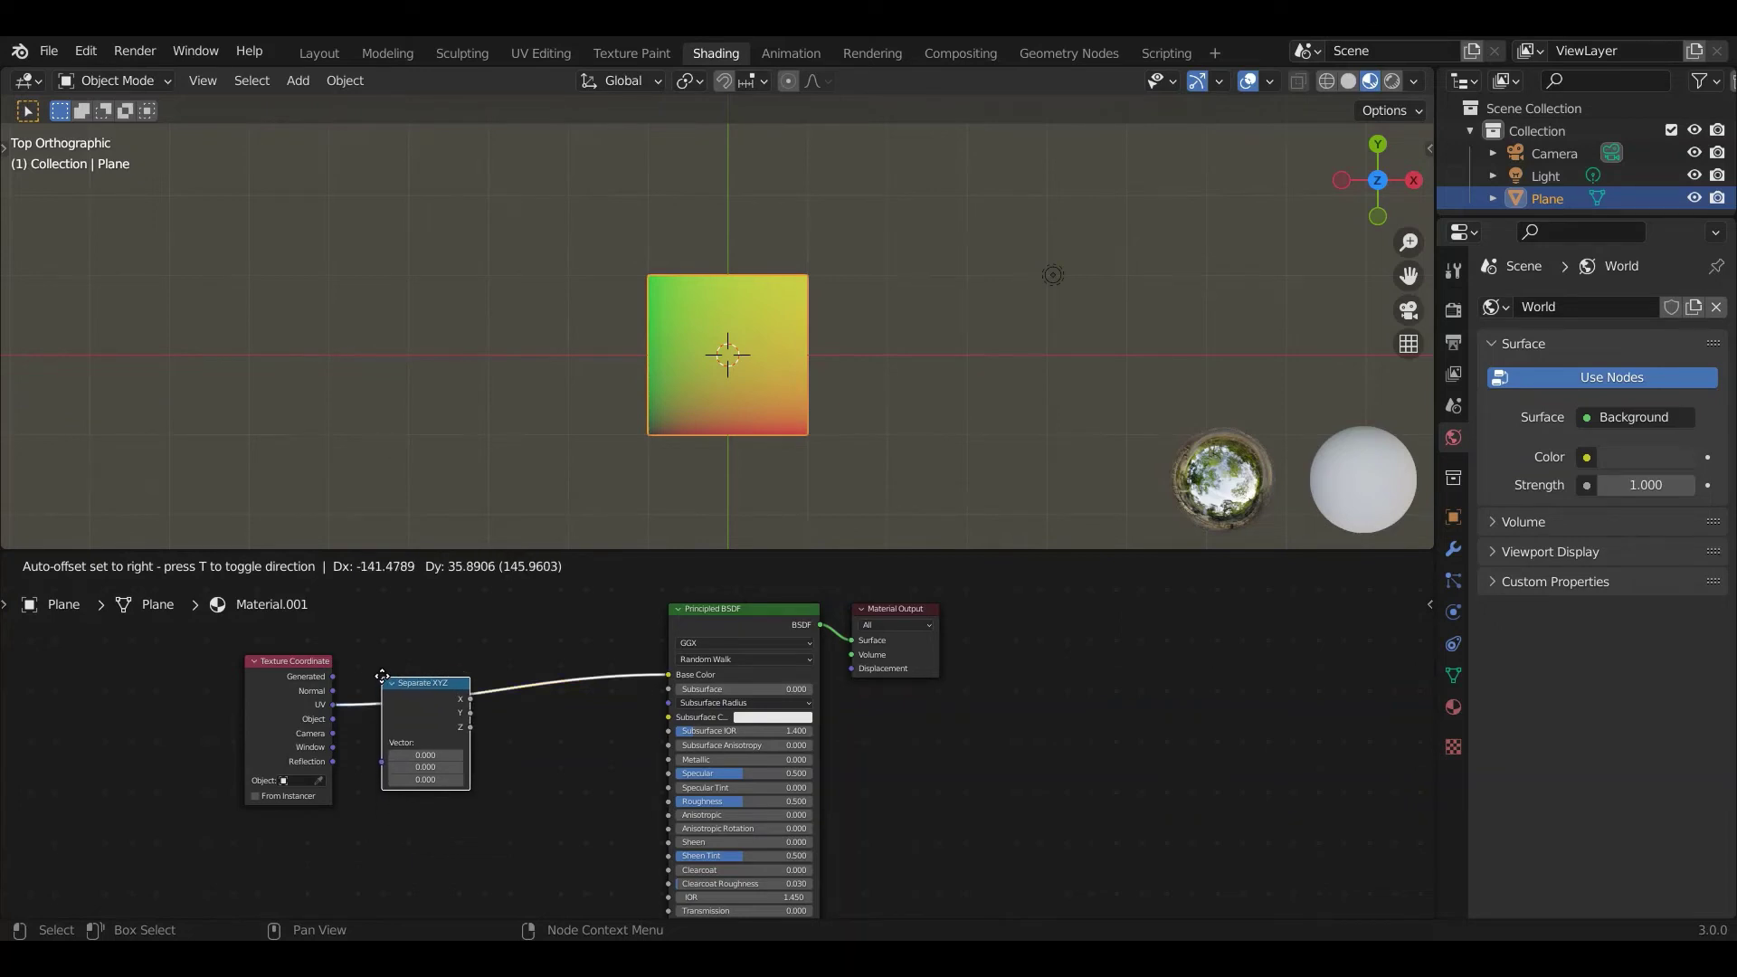
left_click(376, 661)
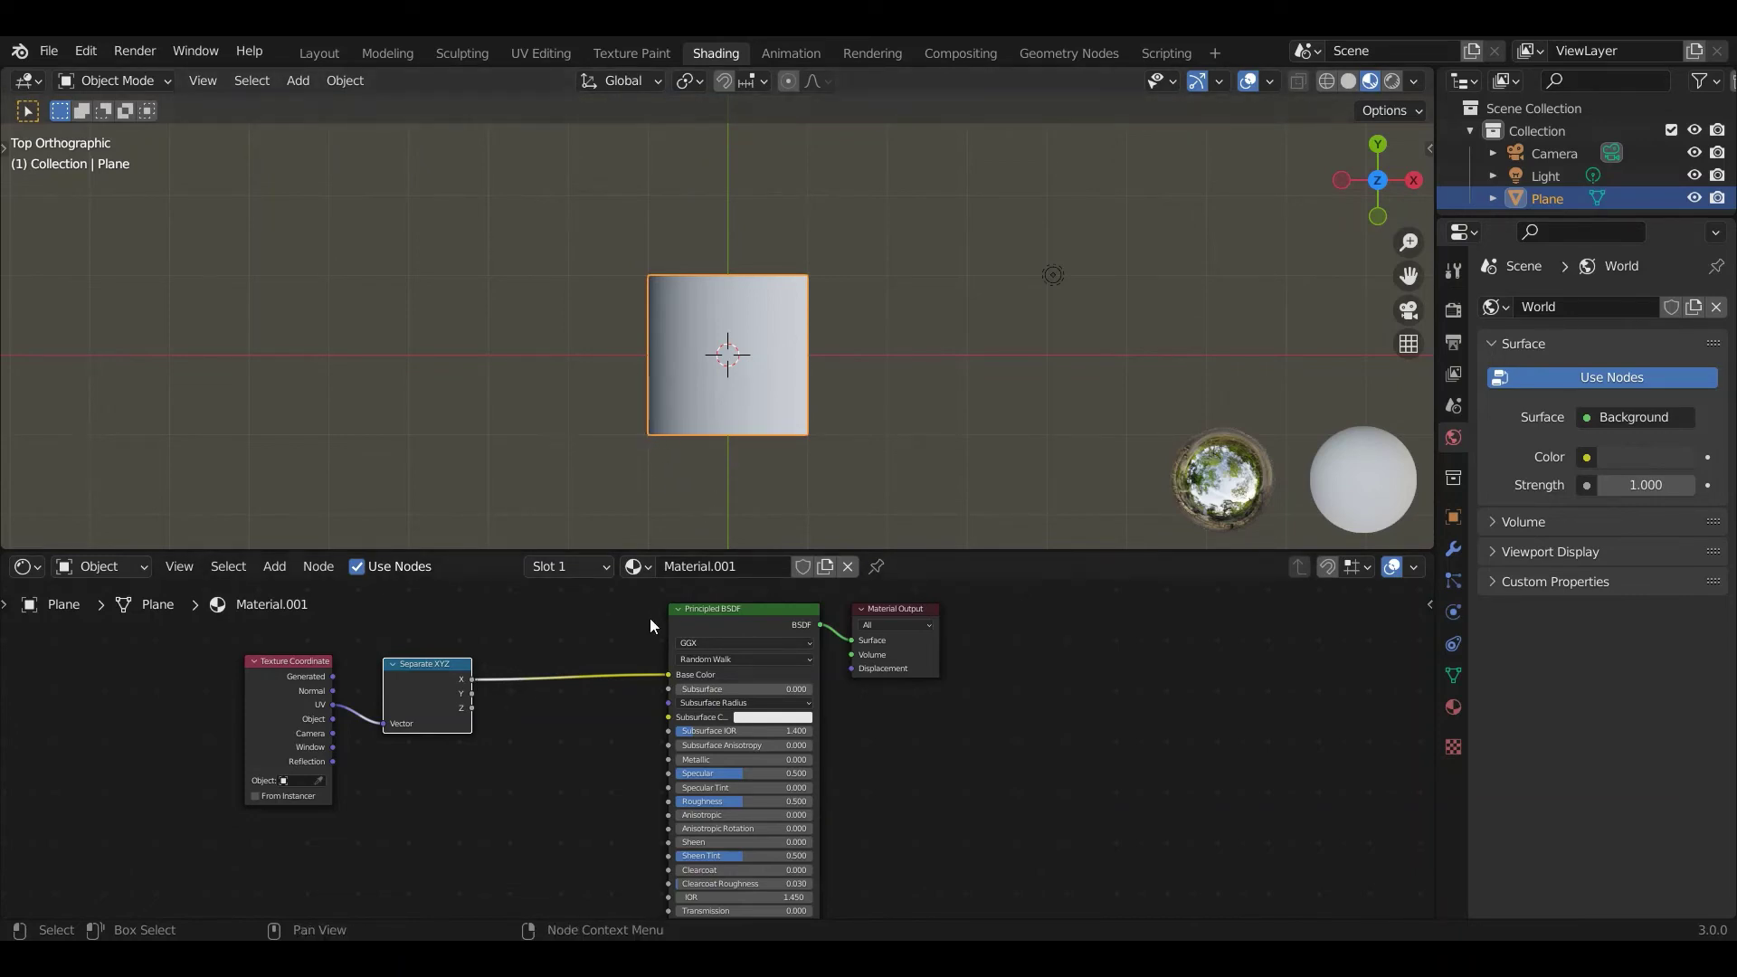
- Shift the shader nodes right and insert a Sine Math node after Separate XYZ's X output
left_click_drag(999, 768, 863, 608)
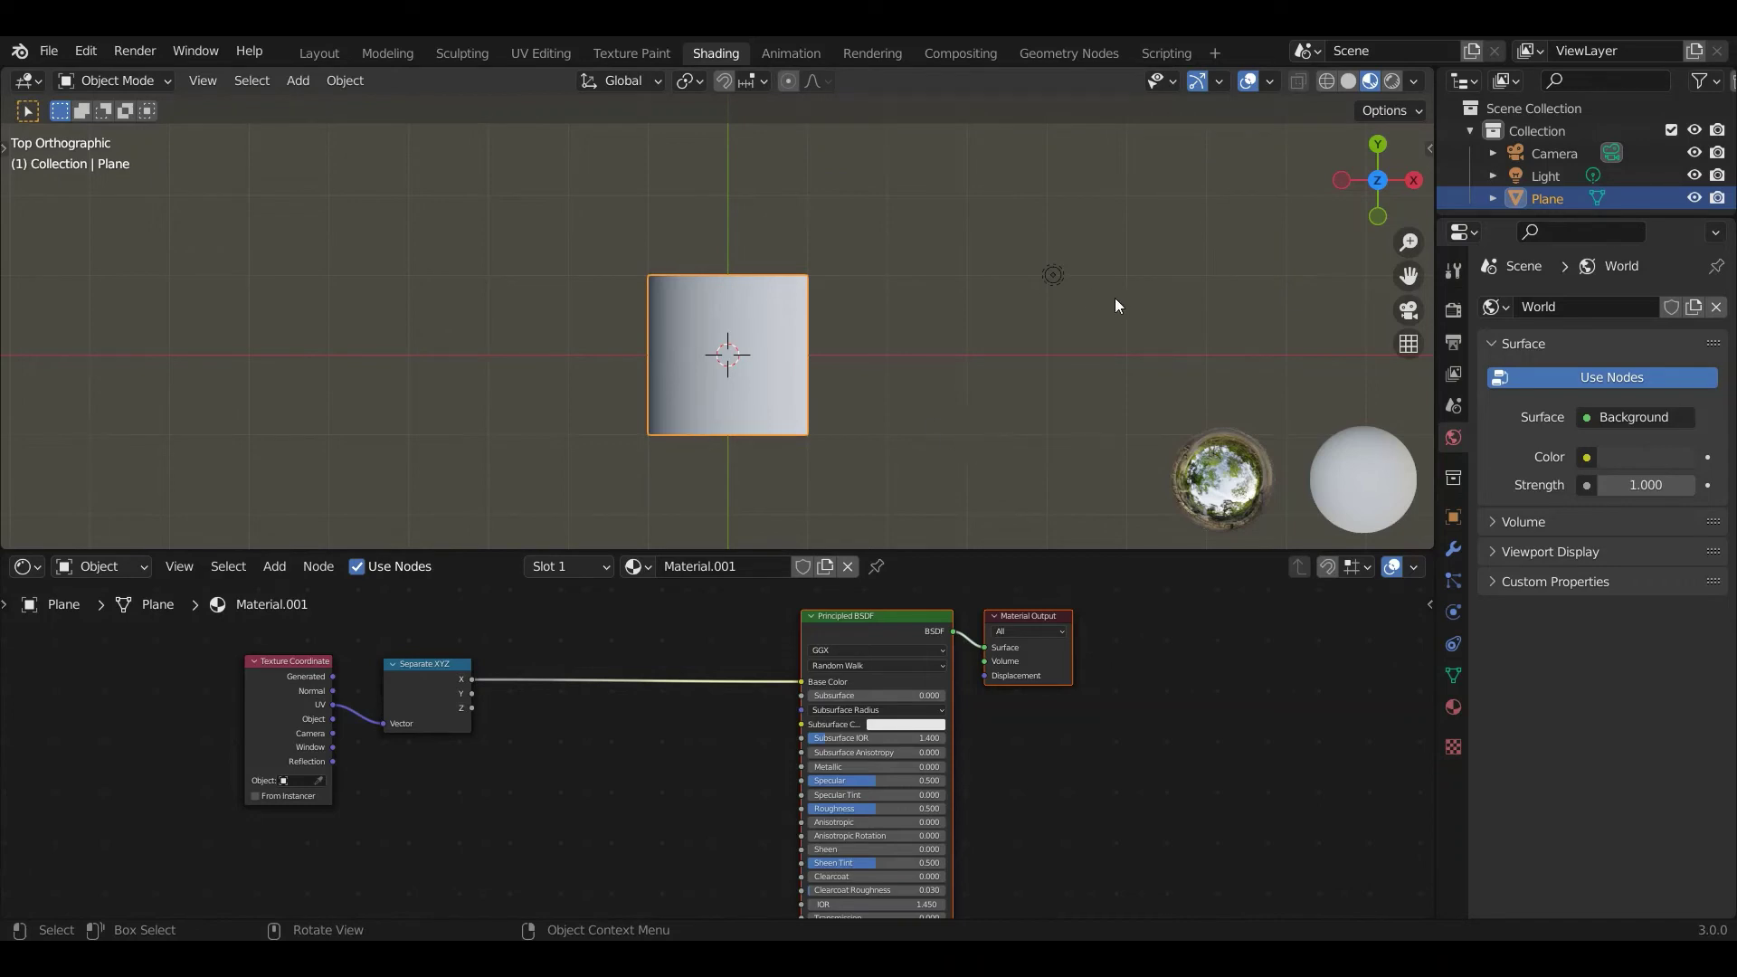
left_click(275, 566)
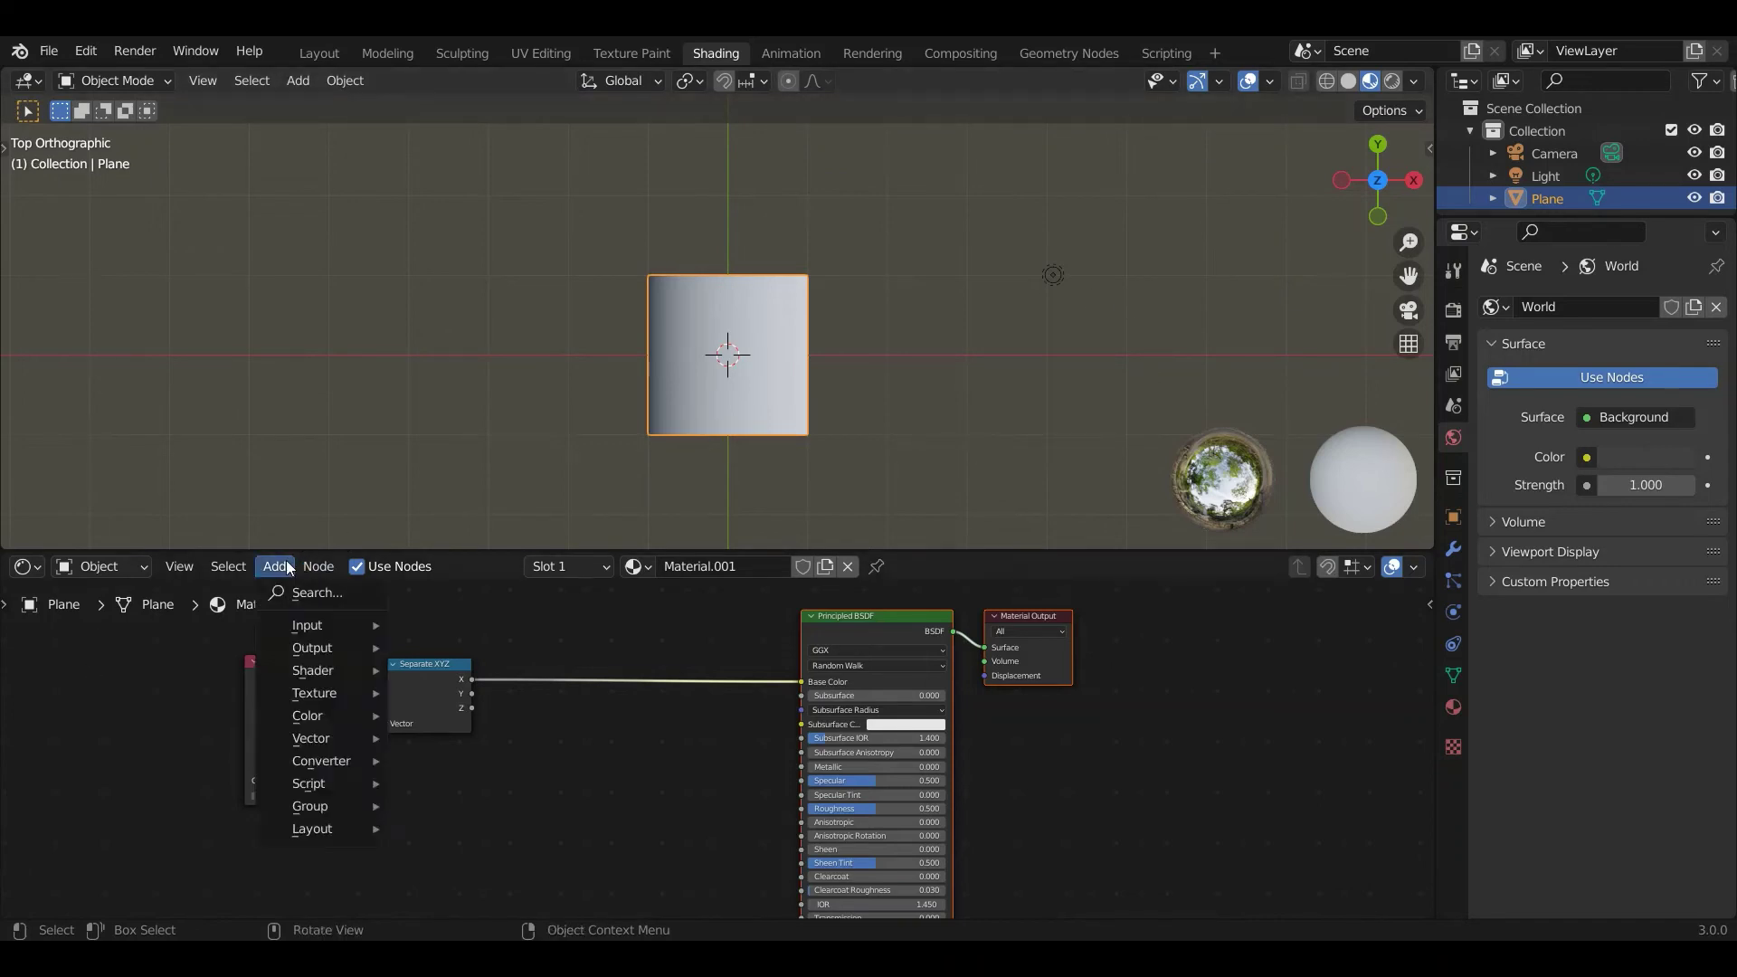
mouse_move(349, 759)
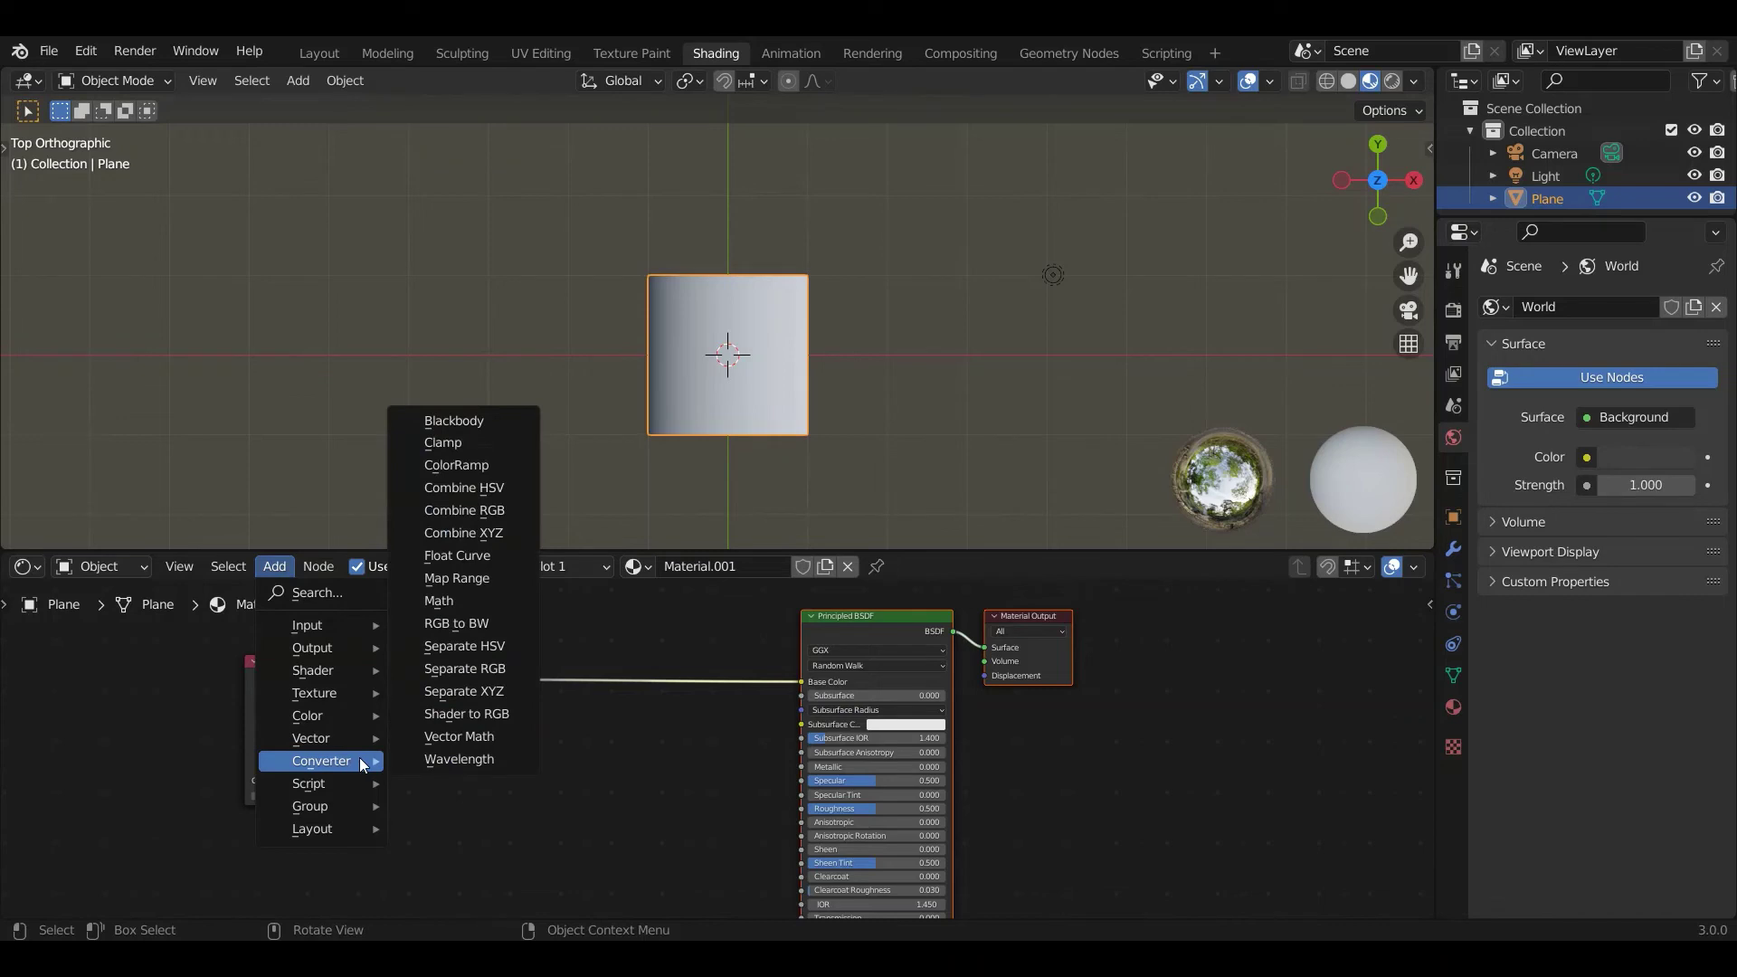
left_click(500, 736)
key("Escape")
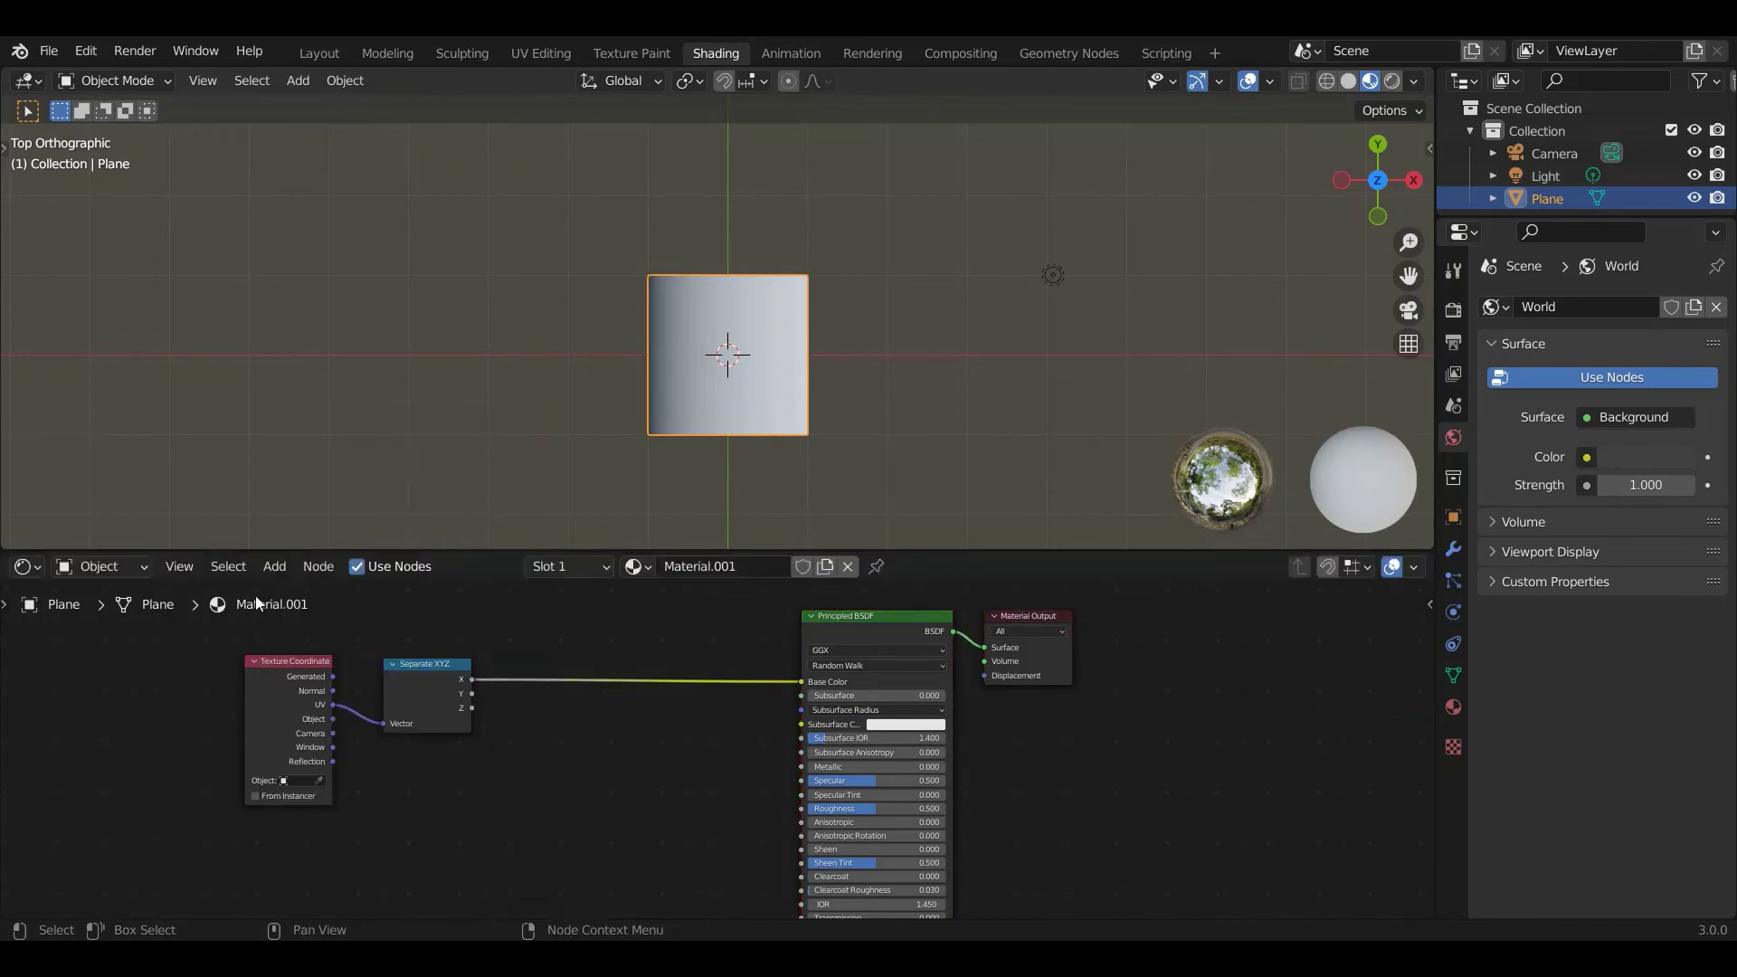
left_click(274, 566)
mouse_move(335, 760)
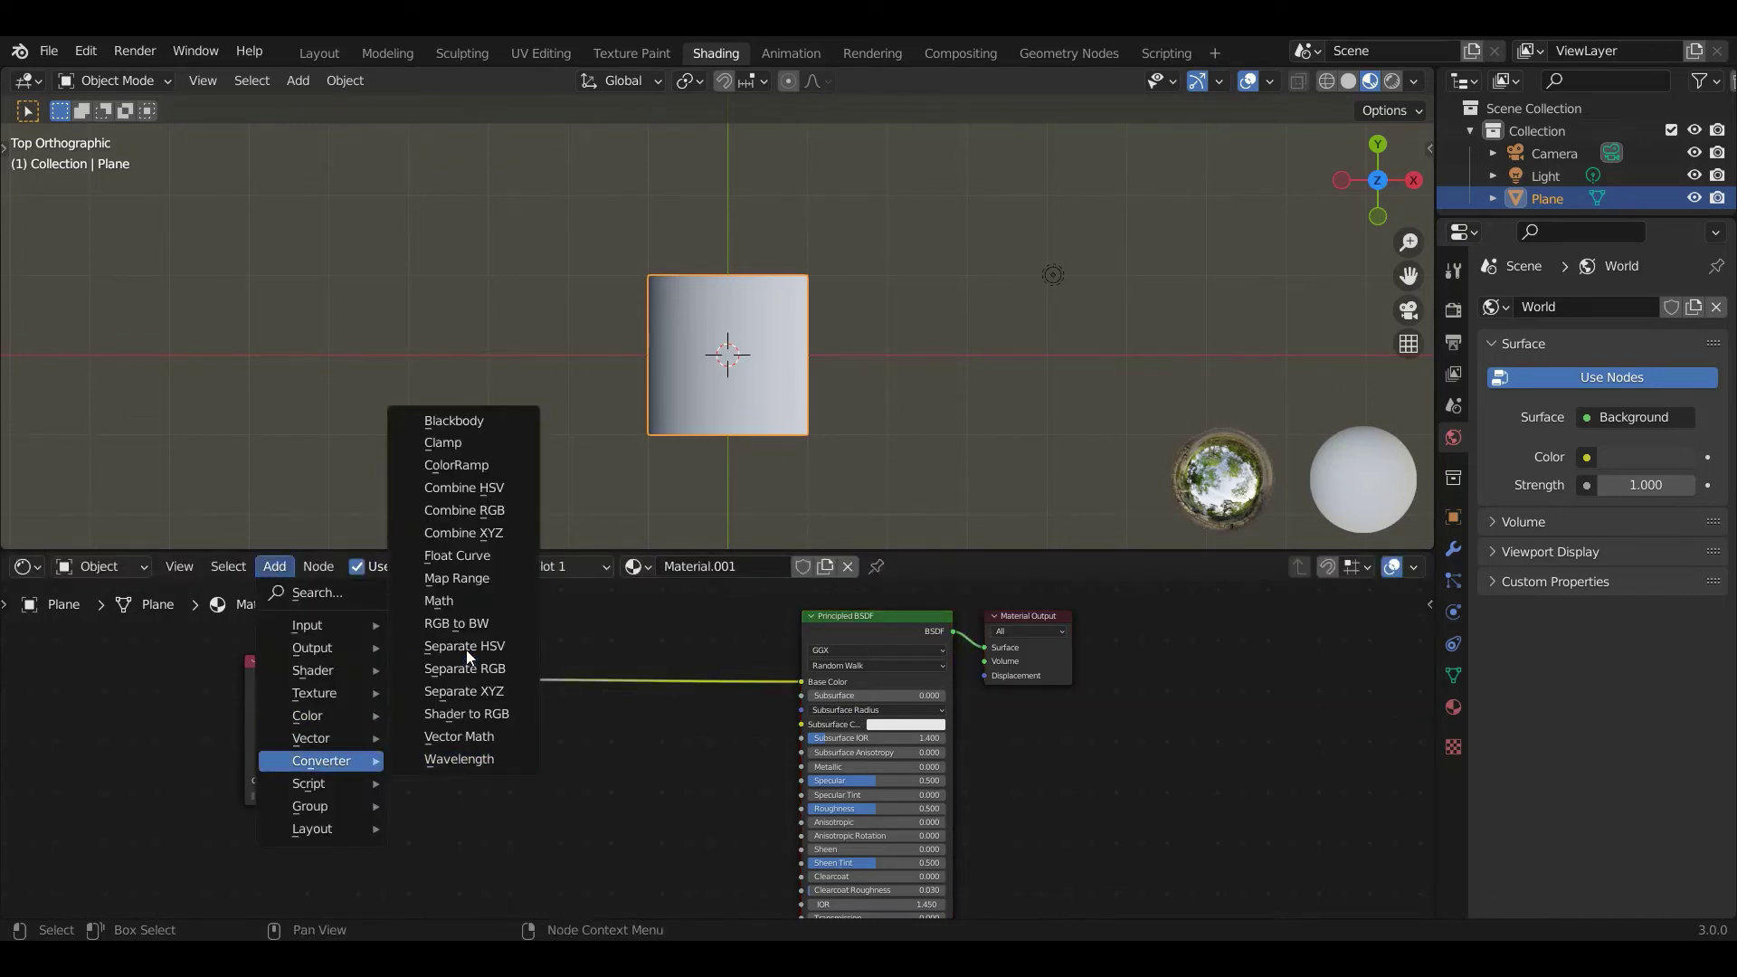
left_click(478, 612)
left_click(579, 648)
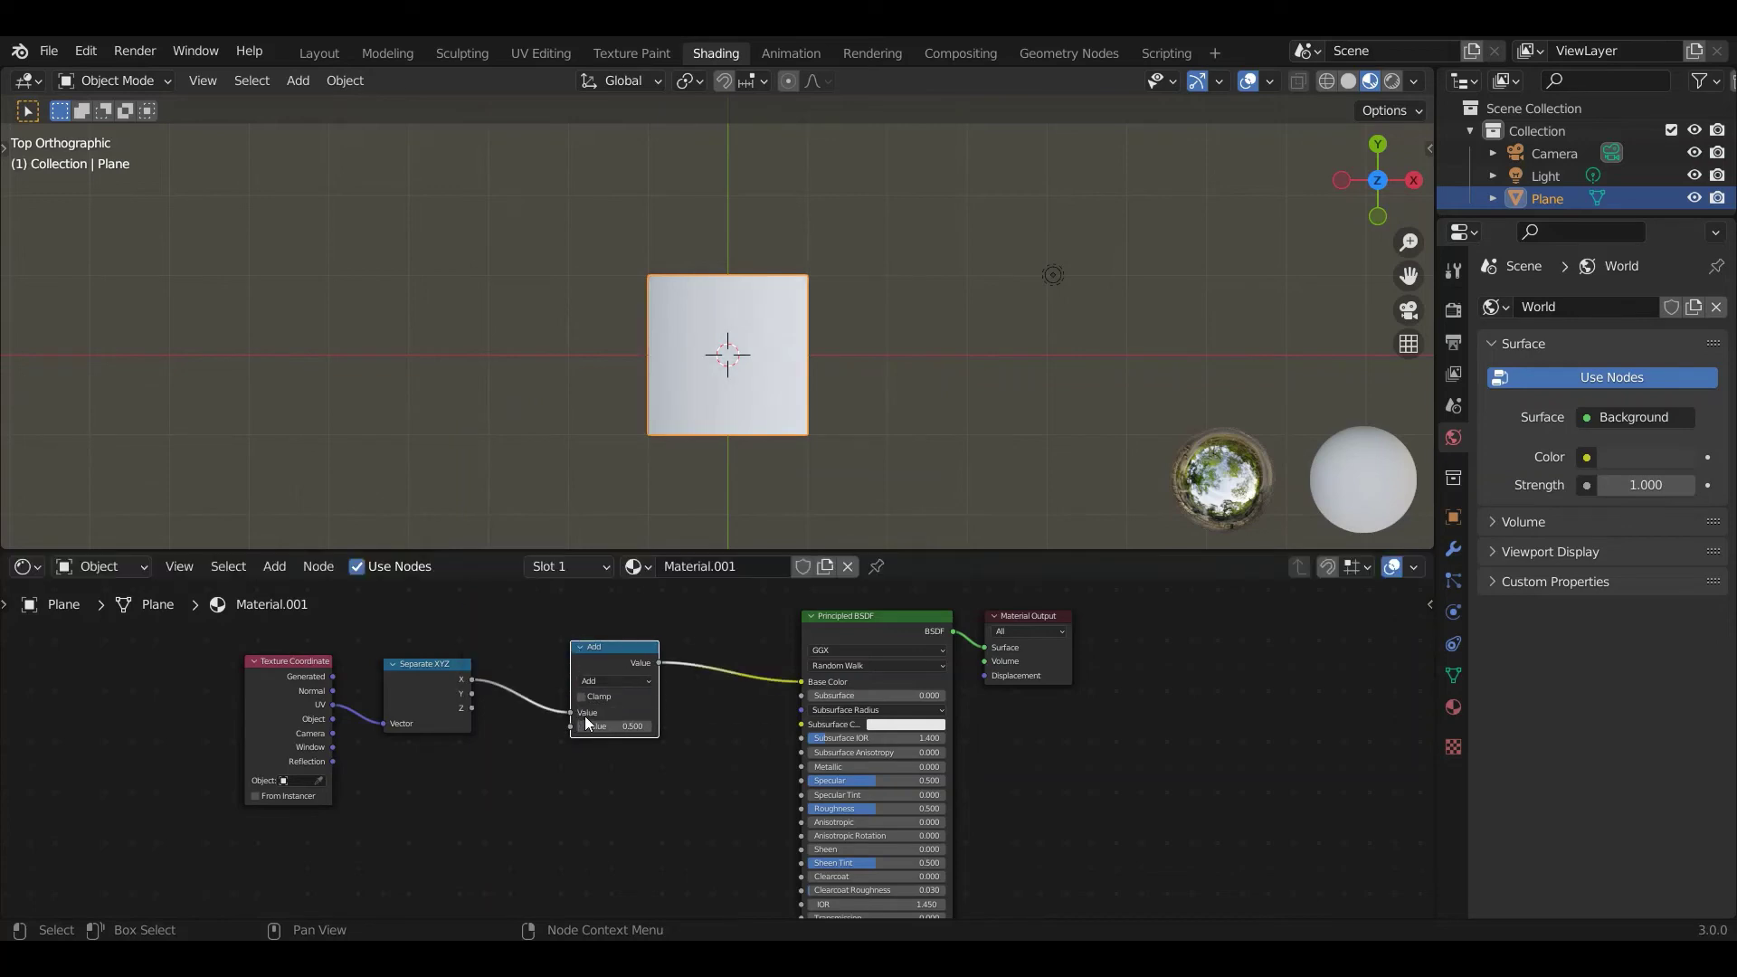
left_click(598, 680)
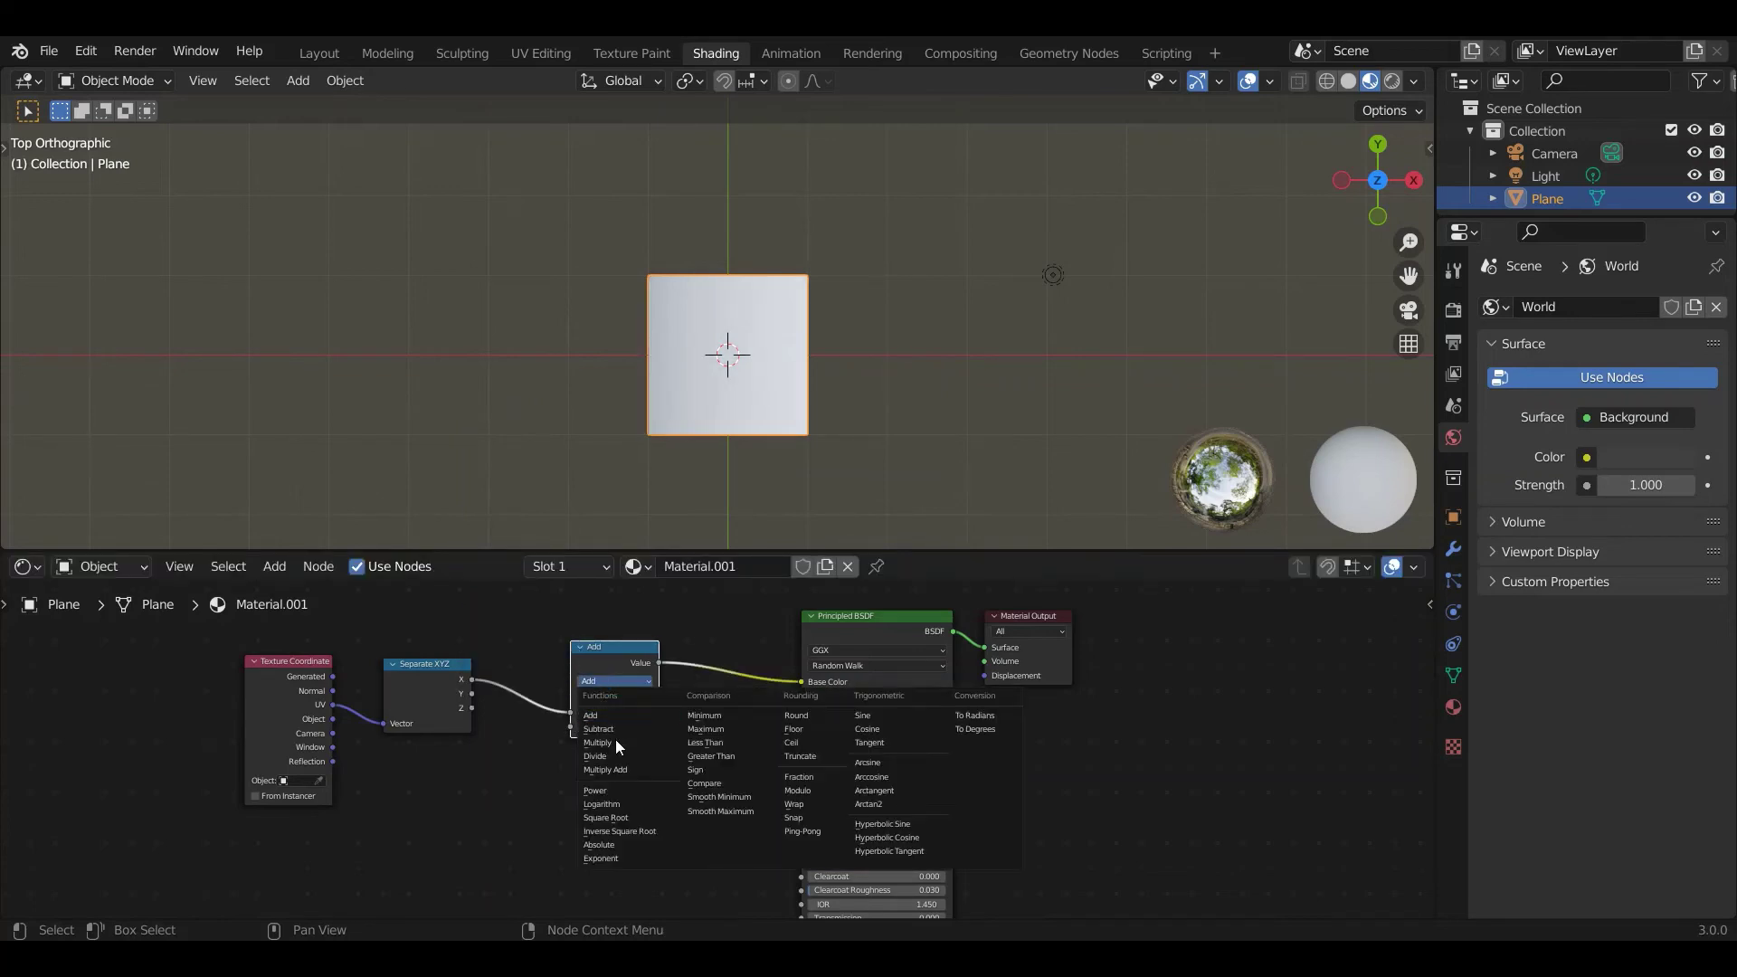
left_click(861, 717)
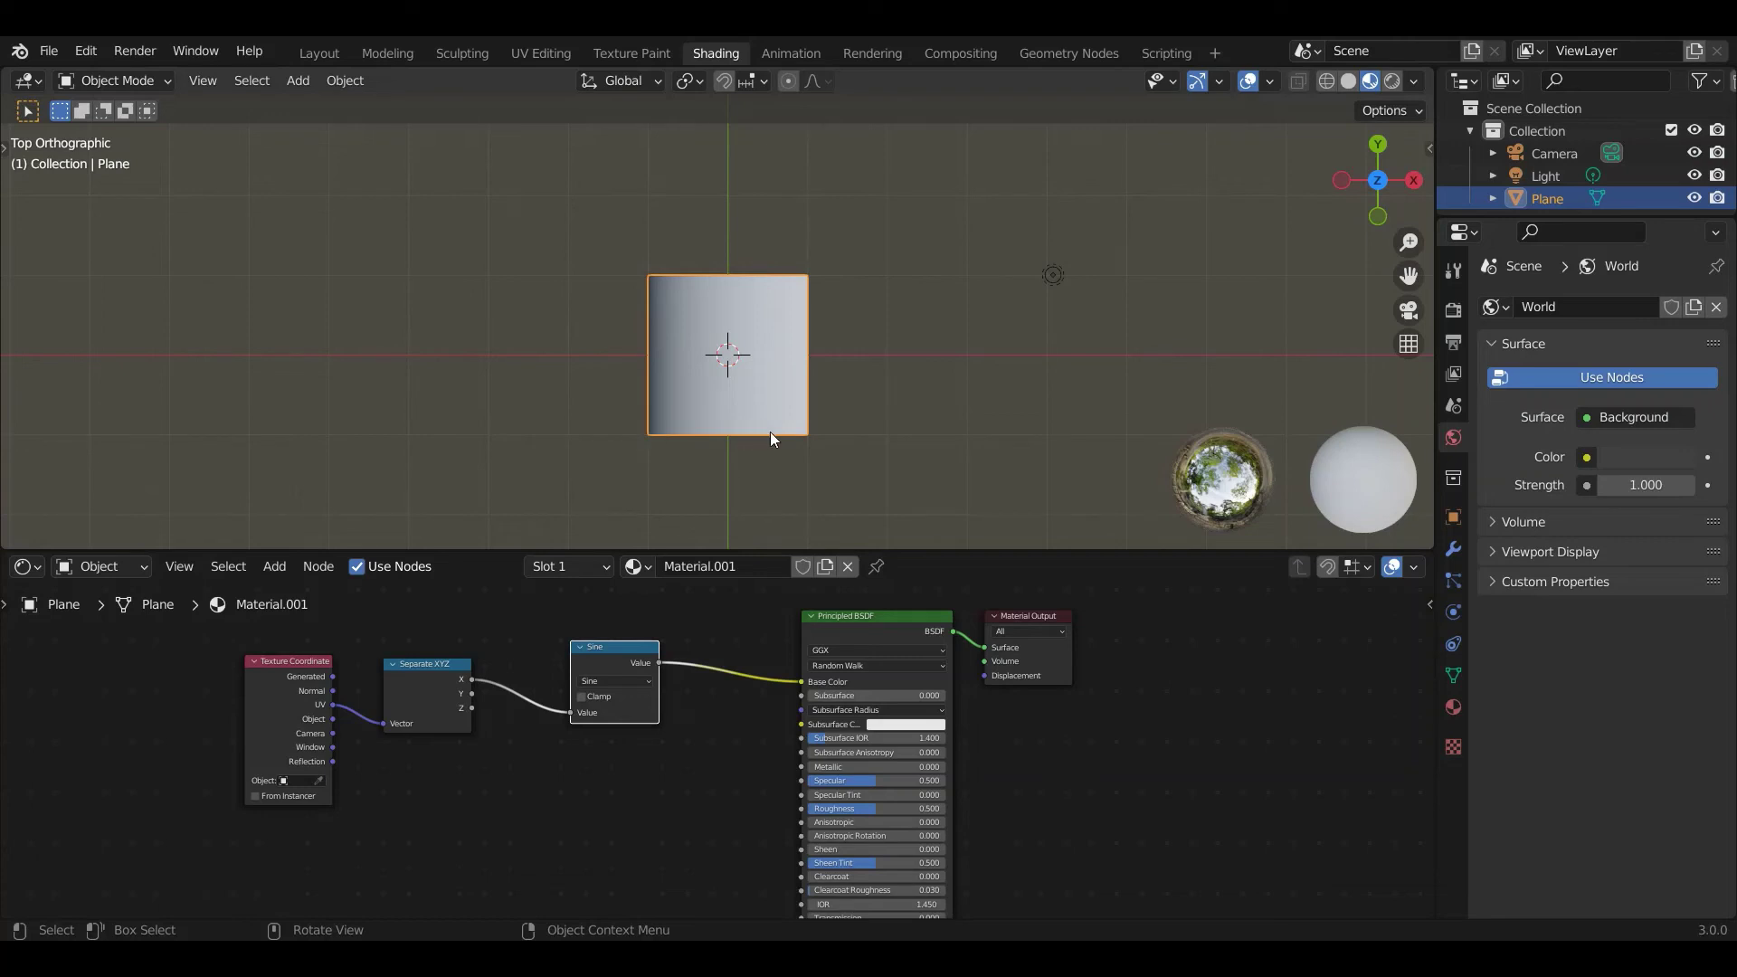
- Insert a Multiply Math node with value 47.2 between Separate XYZ X and Sine
left_click_drag(309, 666, 145, 674)
left_click_drag(418, 658, 293, 672)
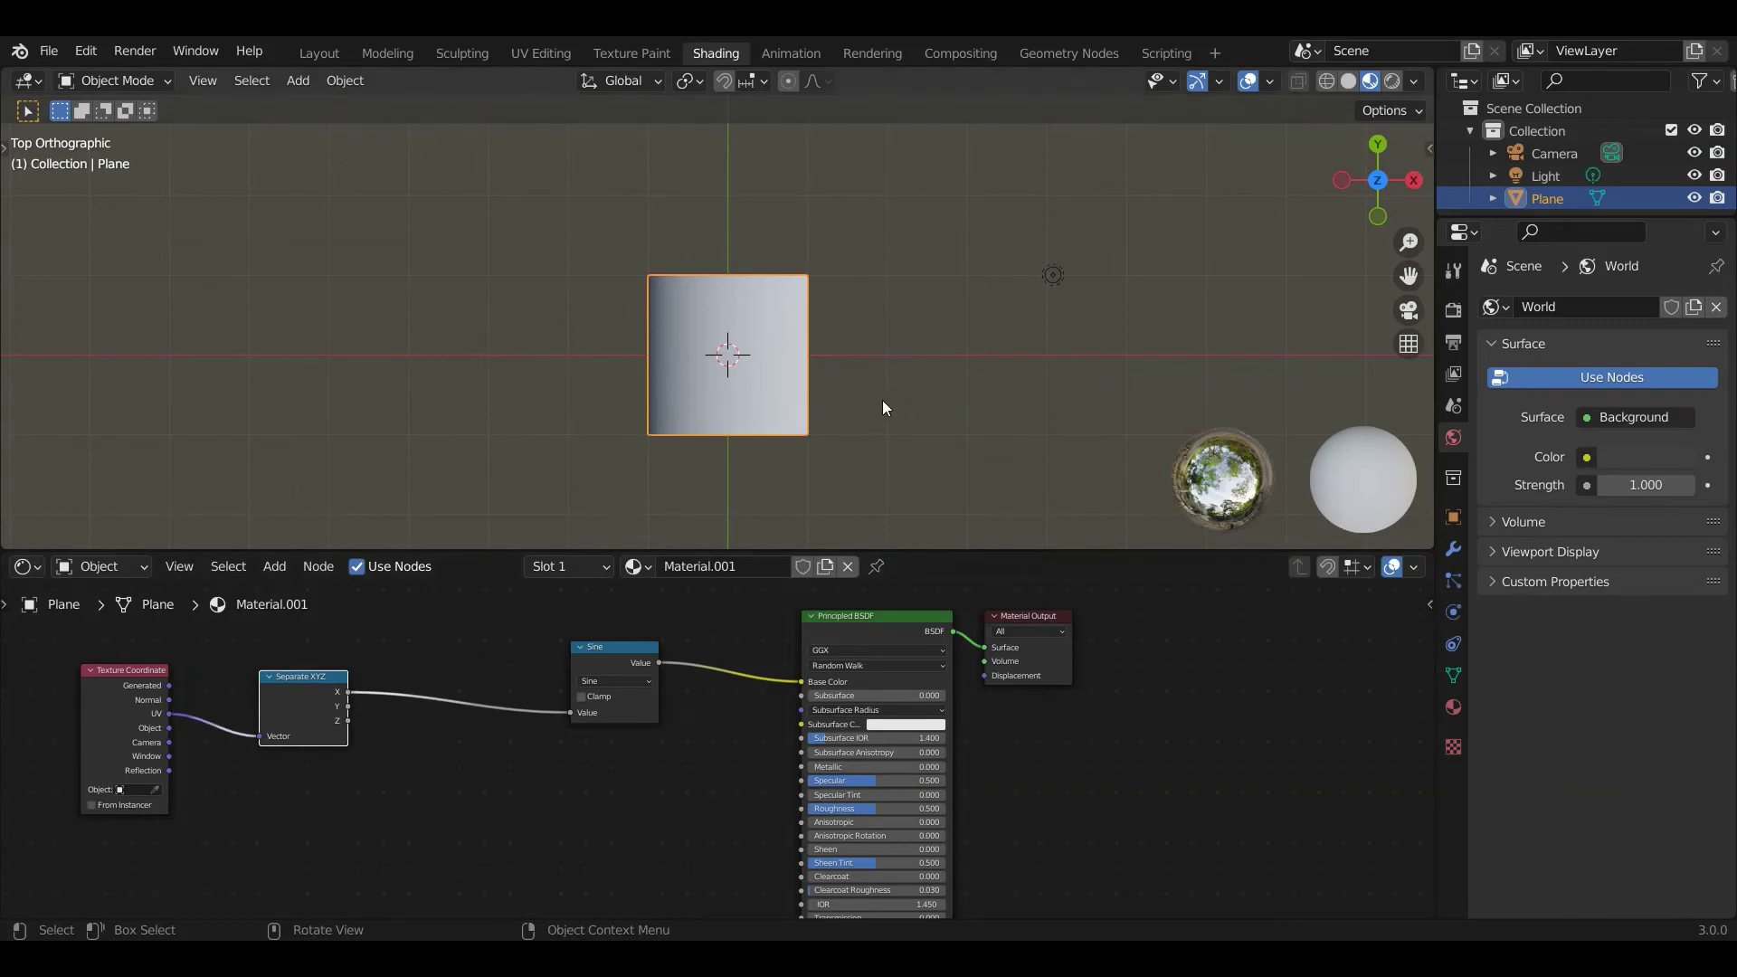
left_click(273, 567)
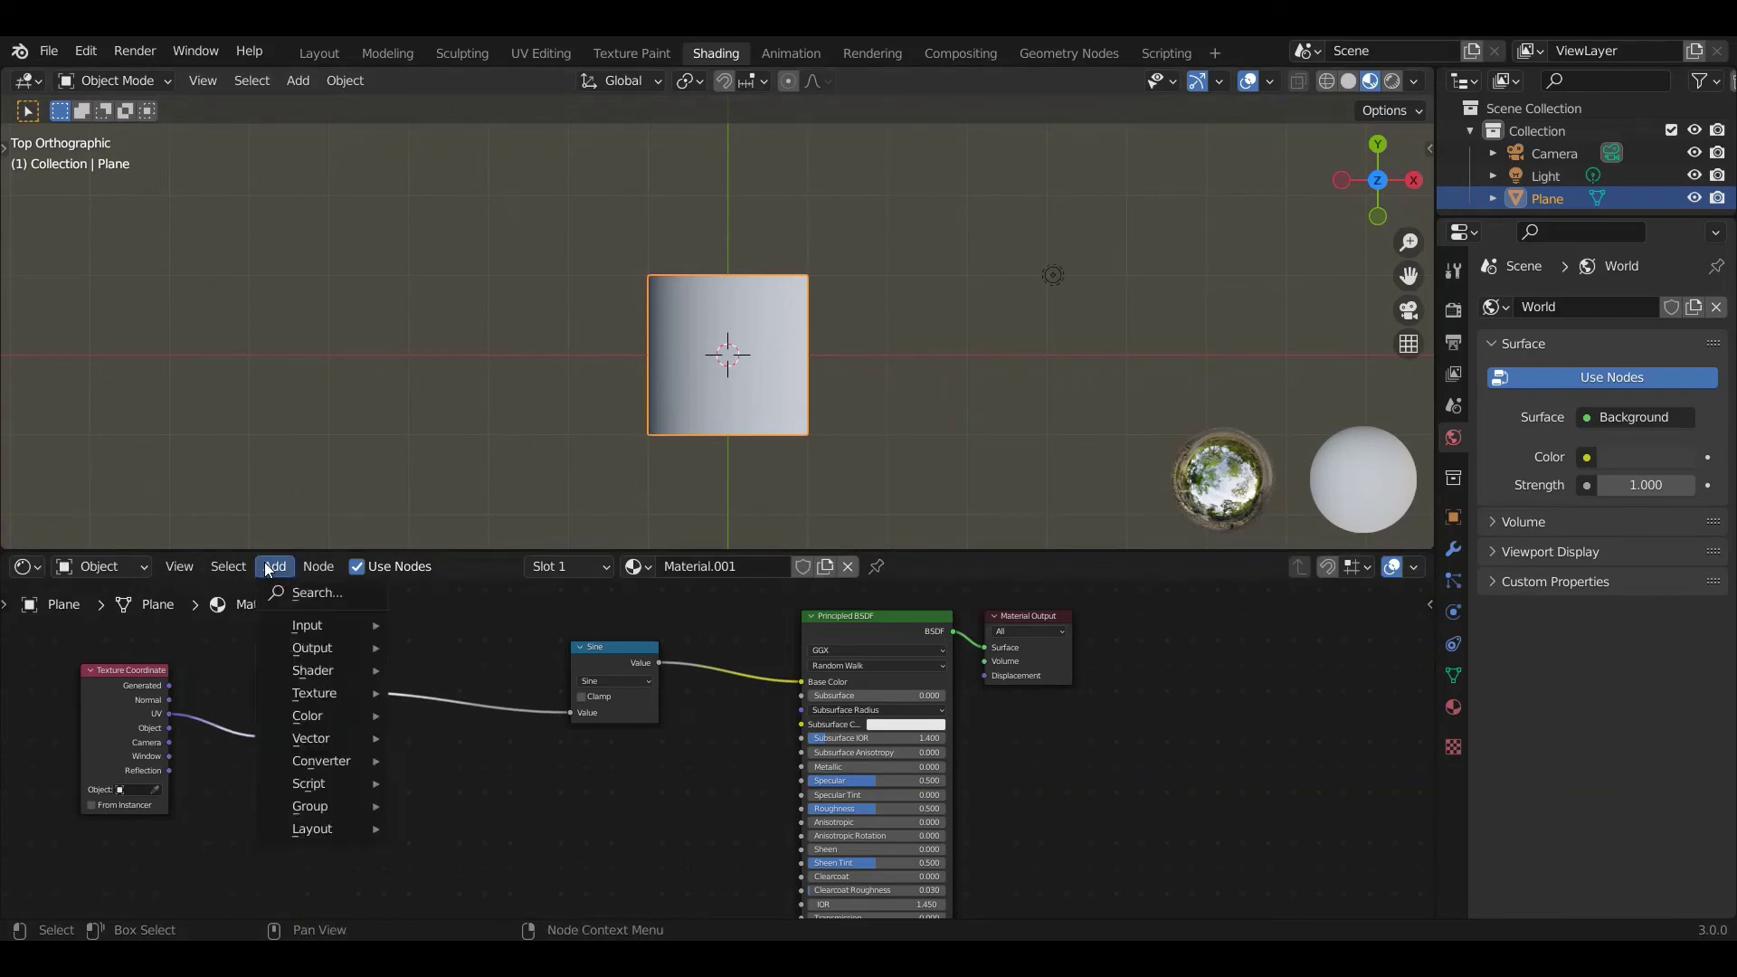
mouse_move(268, 698)
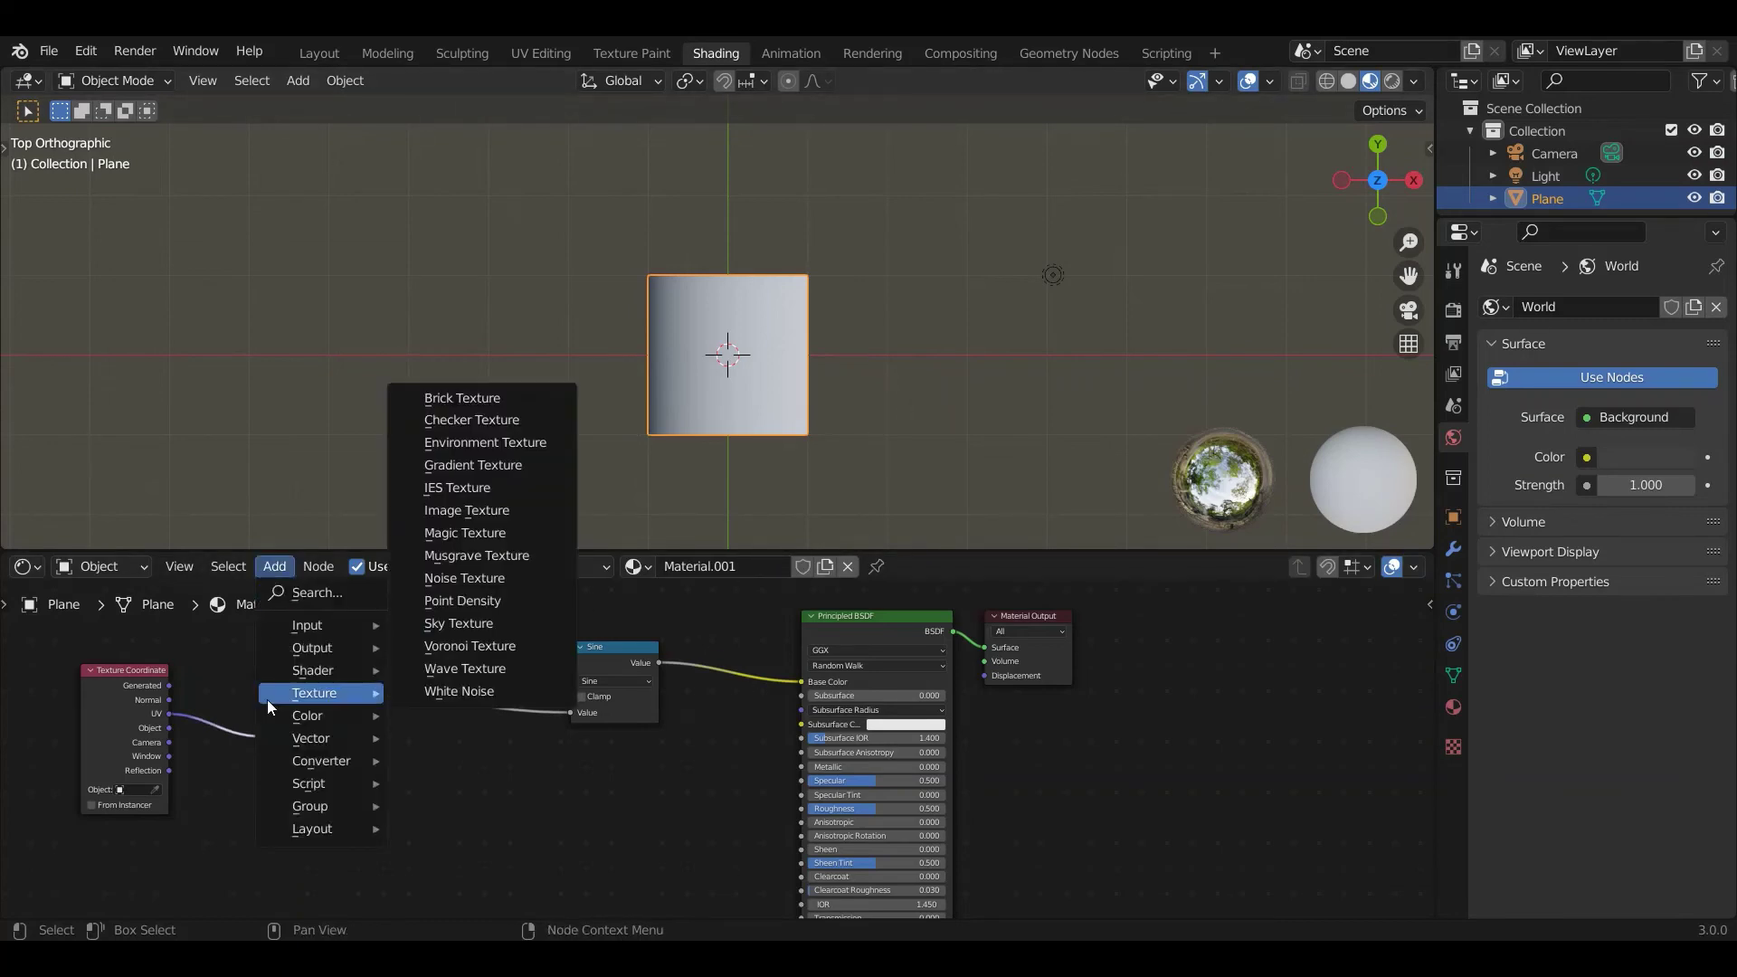
mouse_move(341, 754)
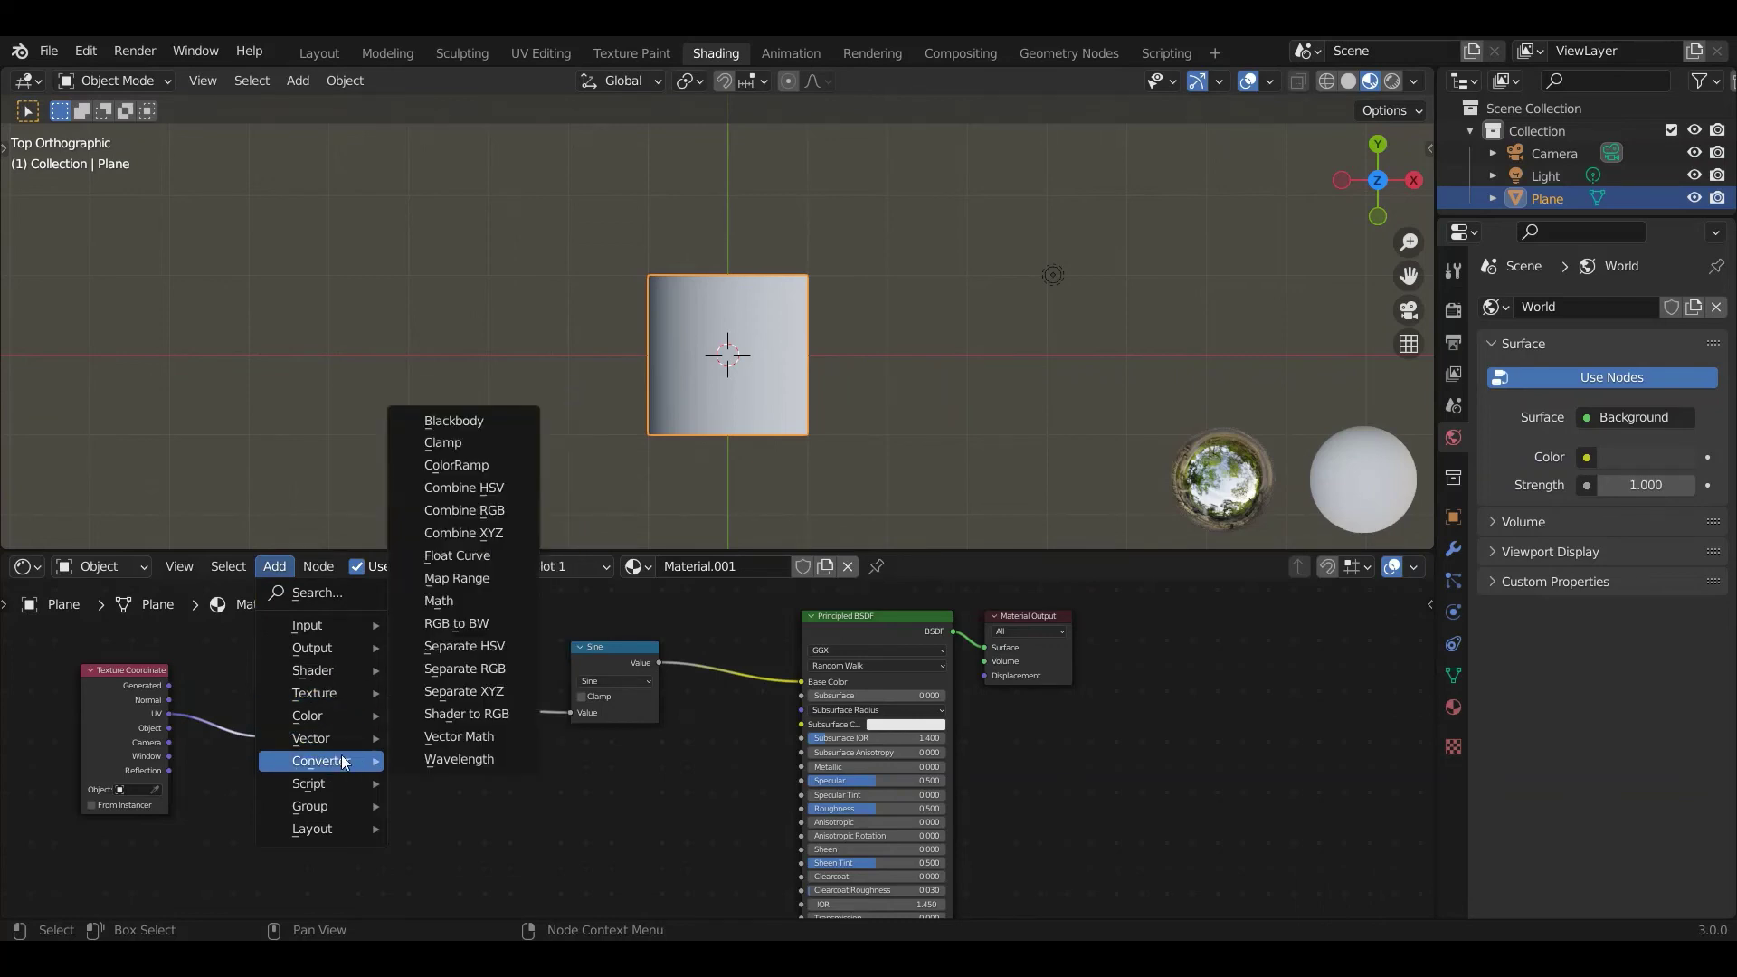
left_click(459, 604)
left_click(454, 698)
left_click(454, 698)
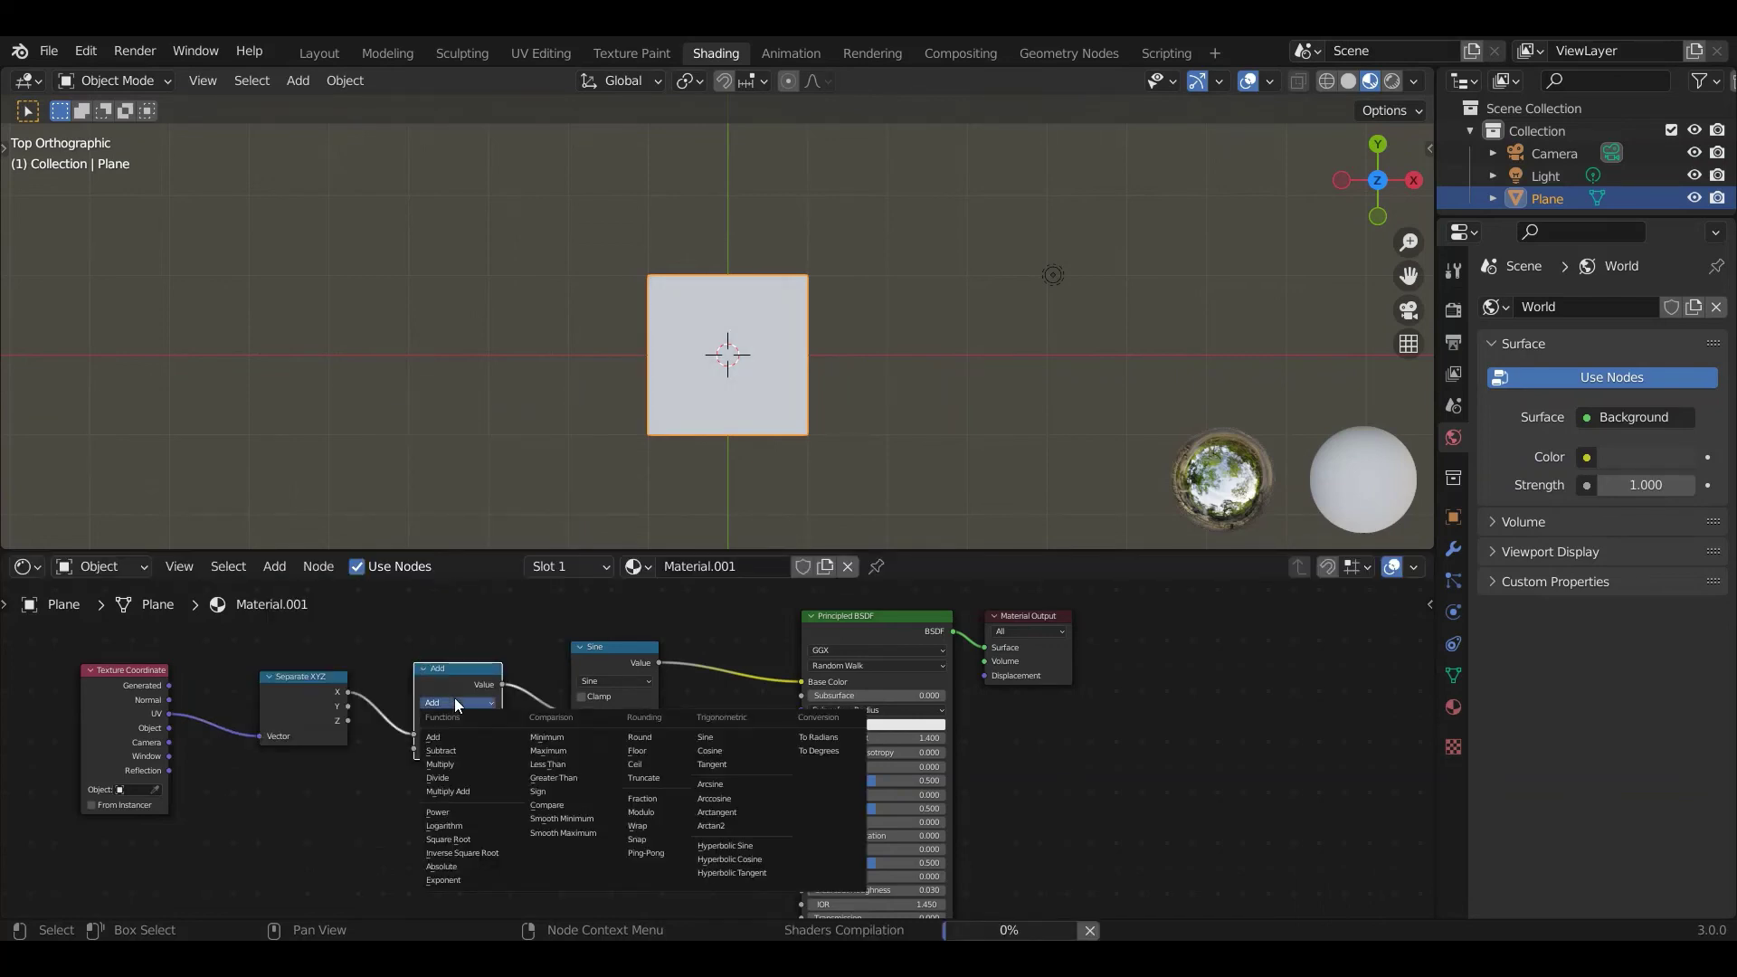
left_click(451, 763)
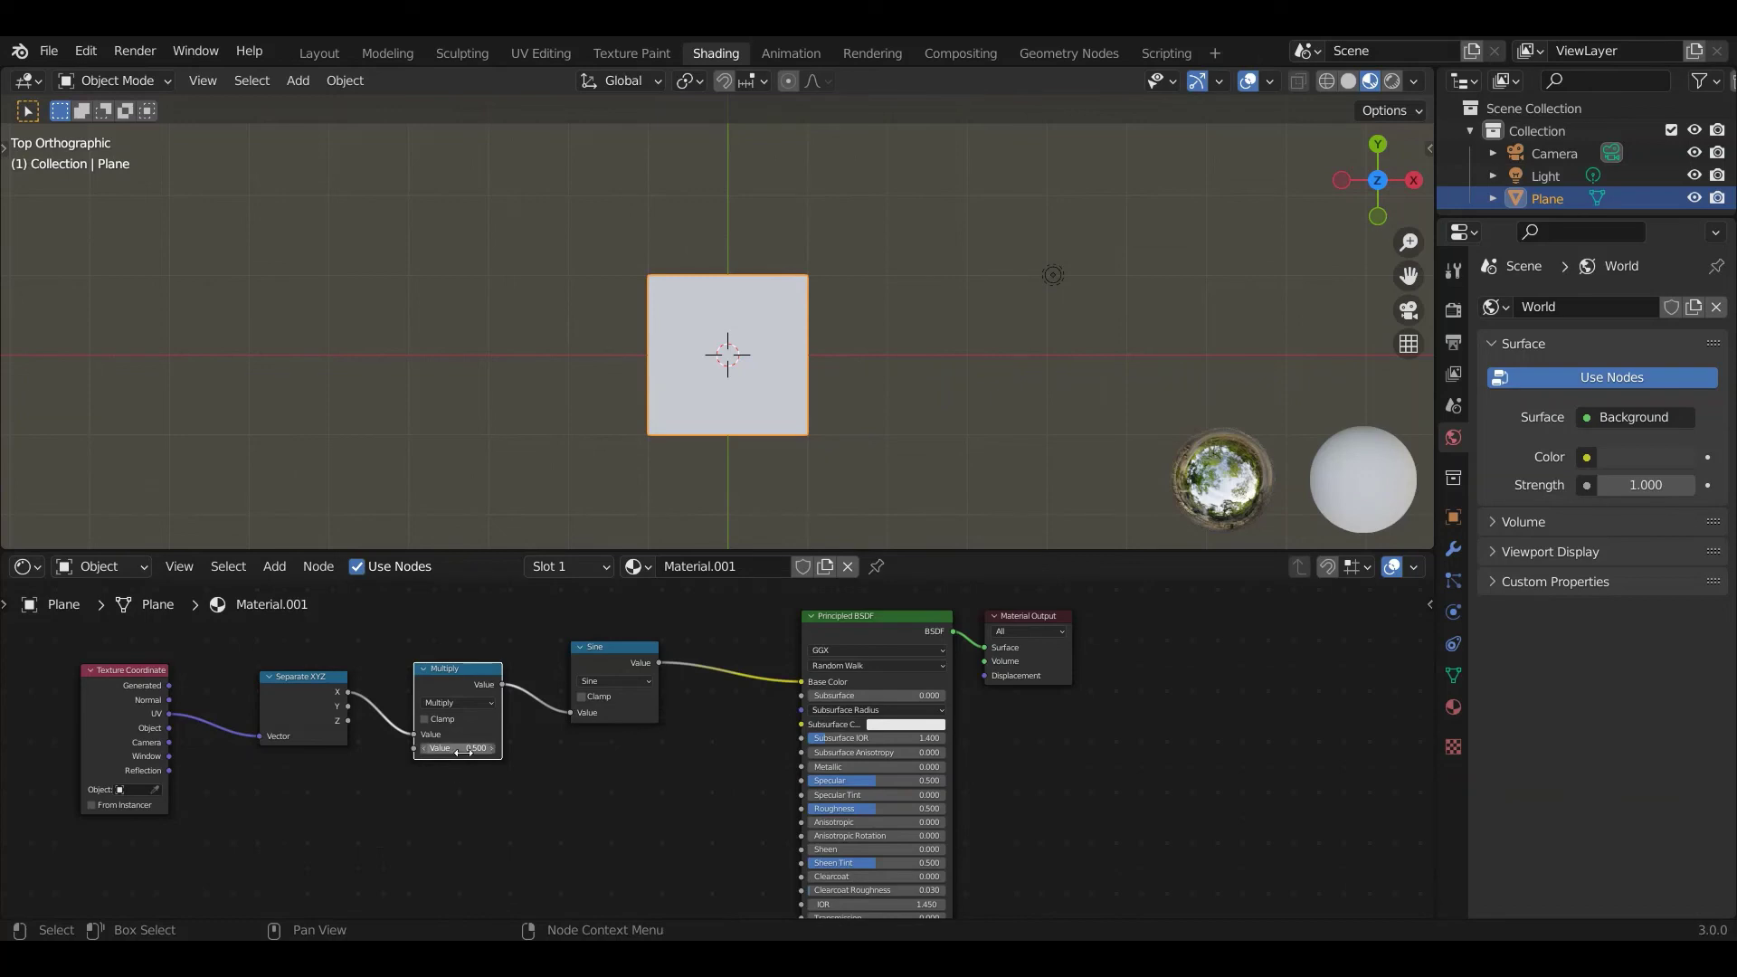
left_click_drag(463, 752, 535, 644)
scroll(688, 357, "up", 7)
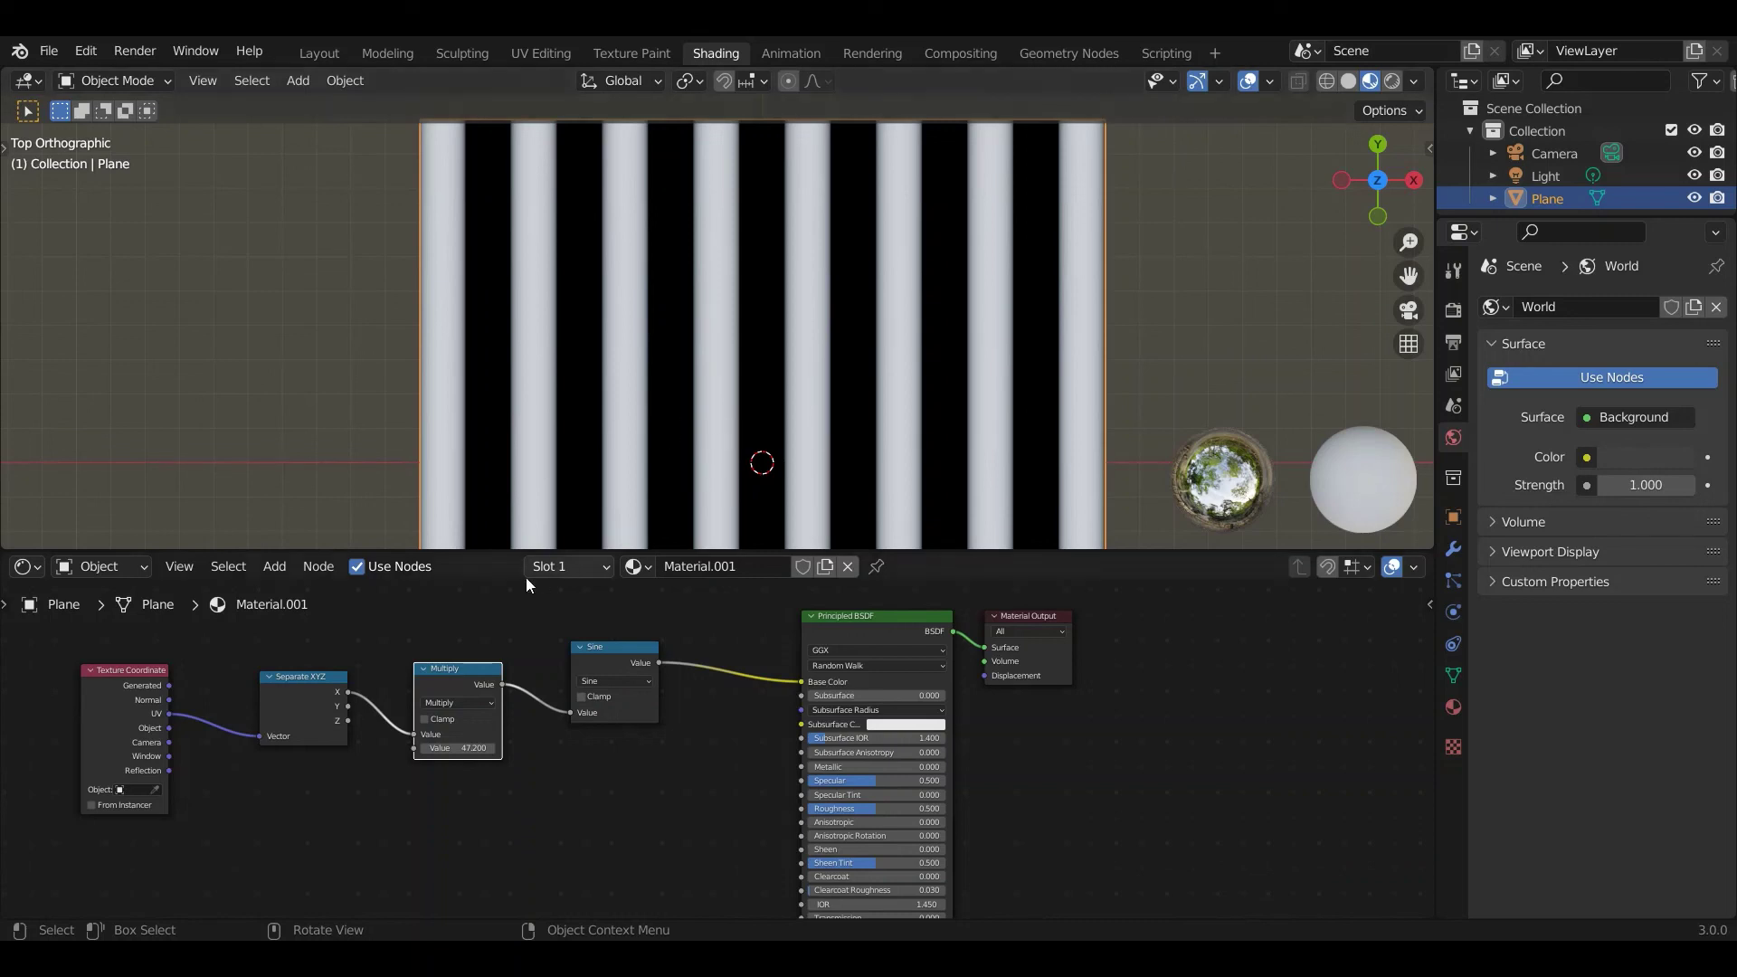
- Insert a Map Range node between Sine and Base Color with From Min -1
left_click(273, 568)
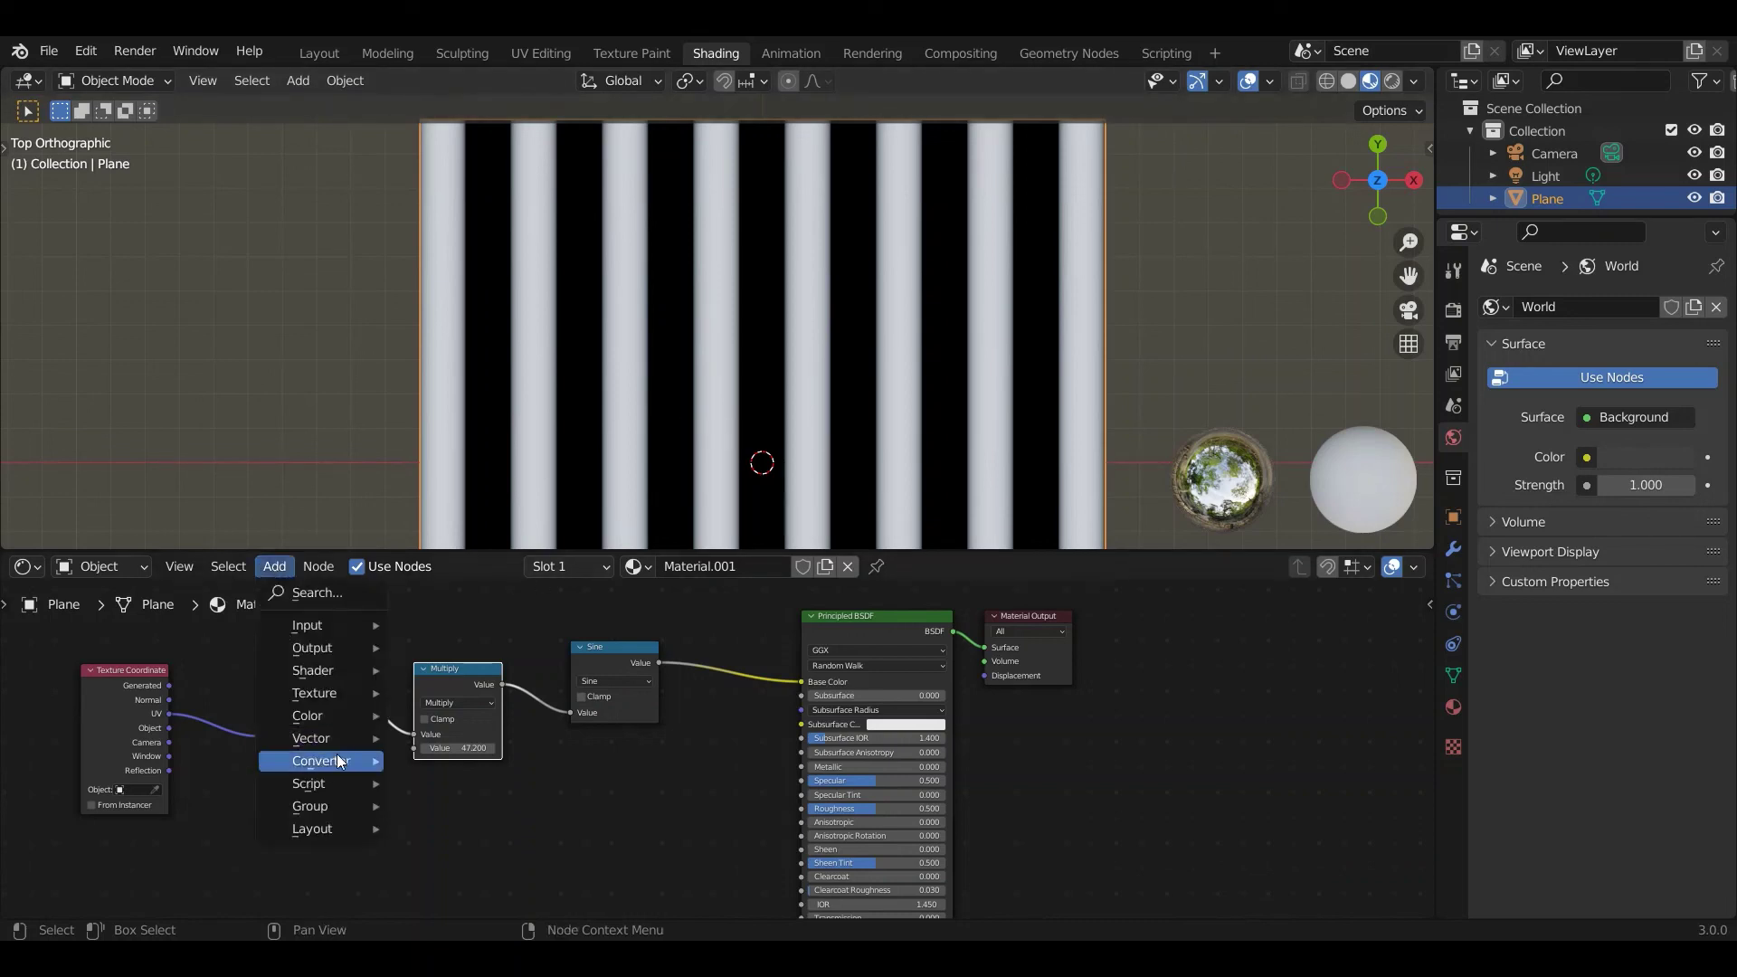
mouse_move(336, 760)
left_click(457, 578)
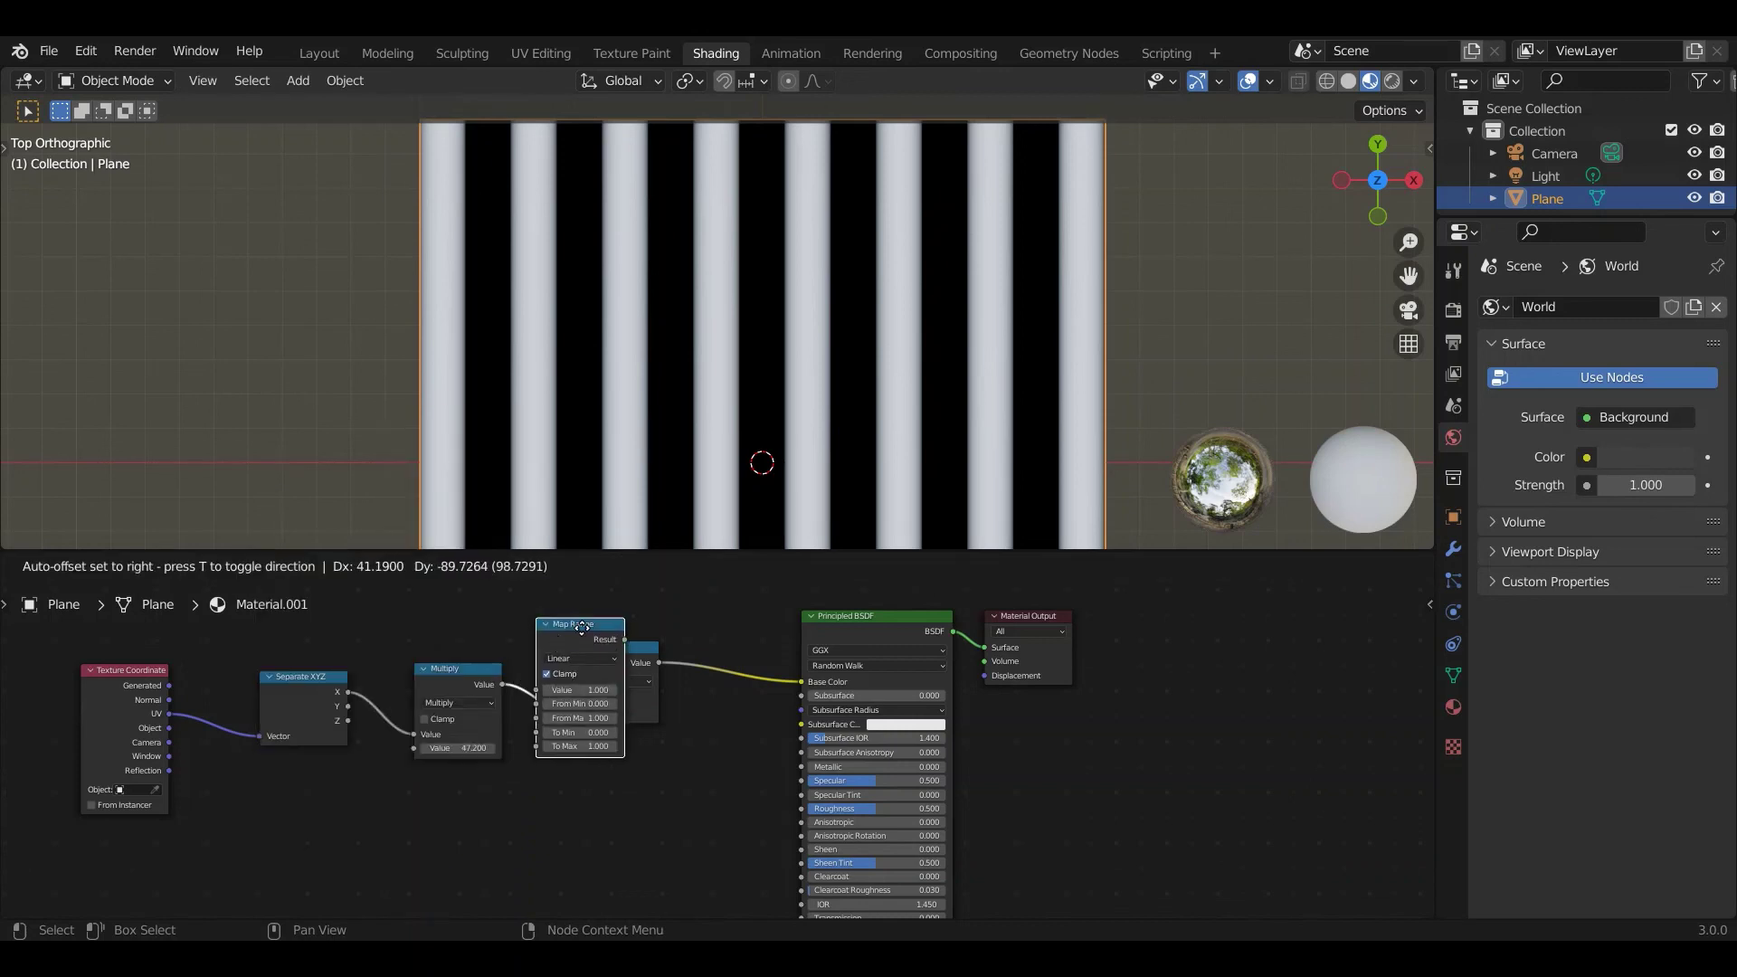
left_click(749, 738)
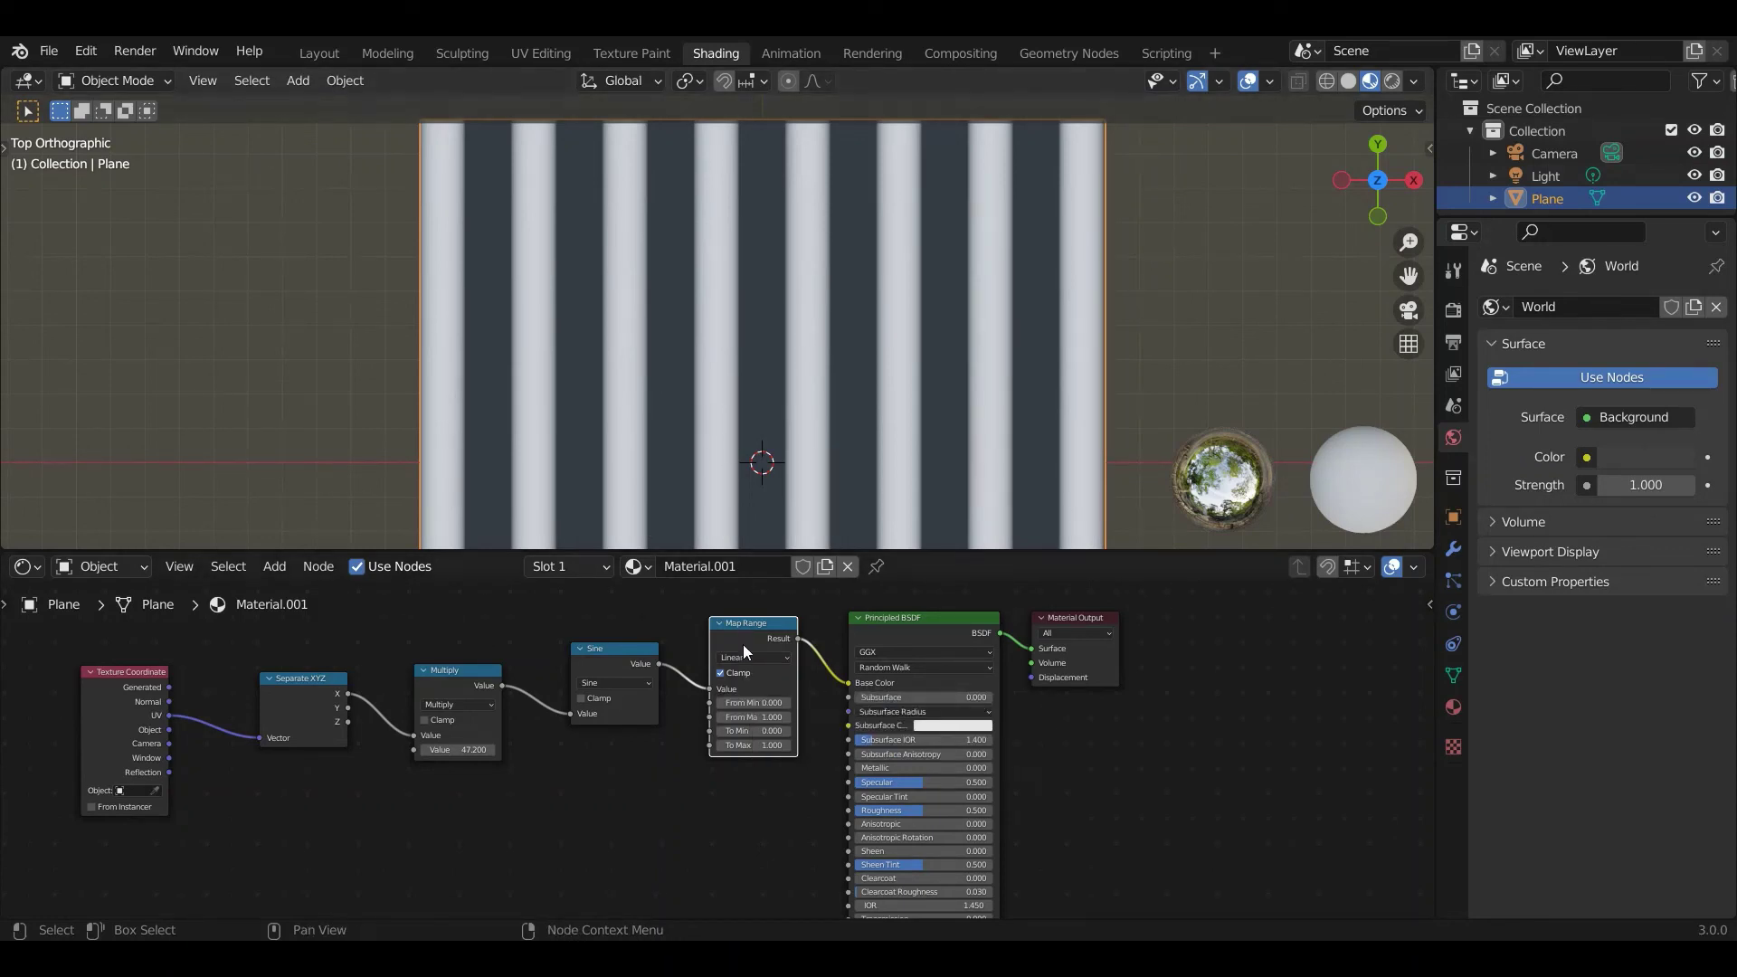
left_click(747, 702)
key("BackSpace")
type("-1")
key("Return")
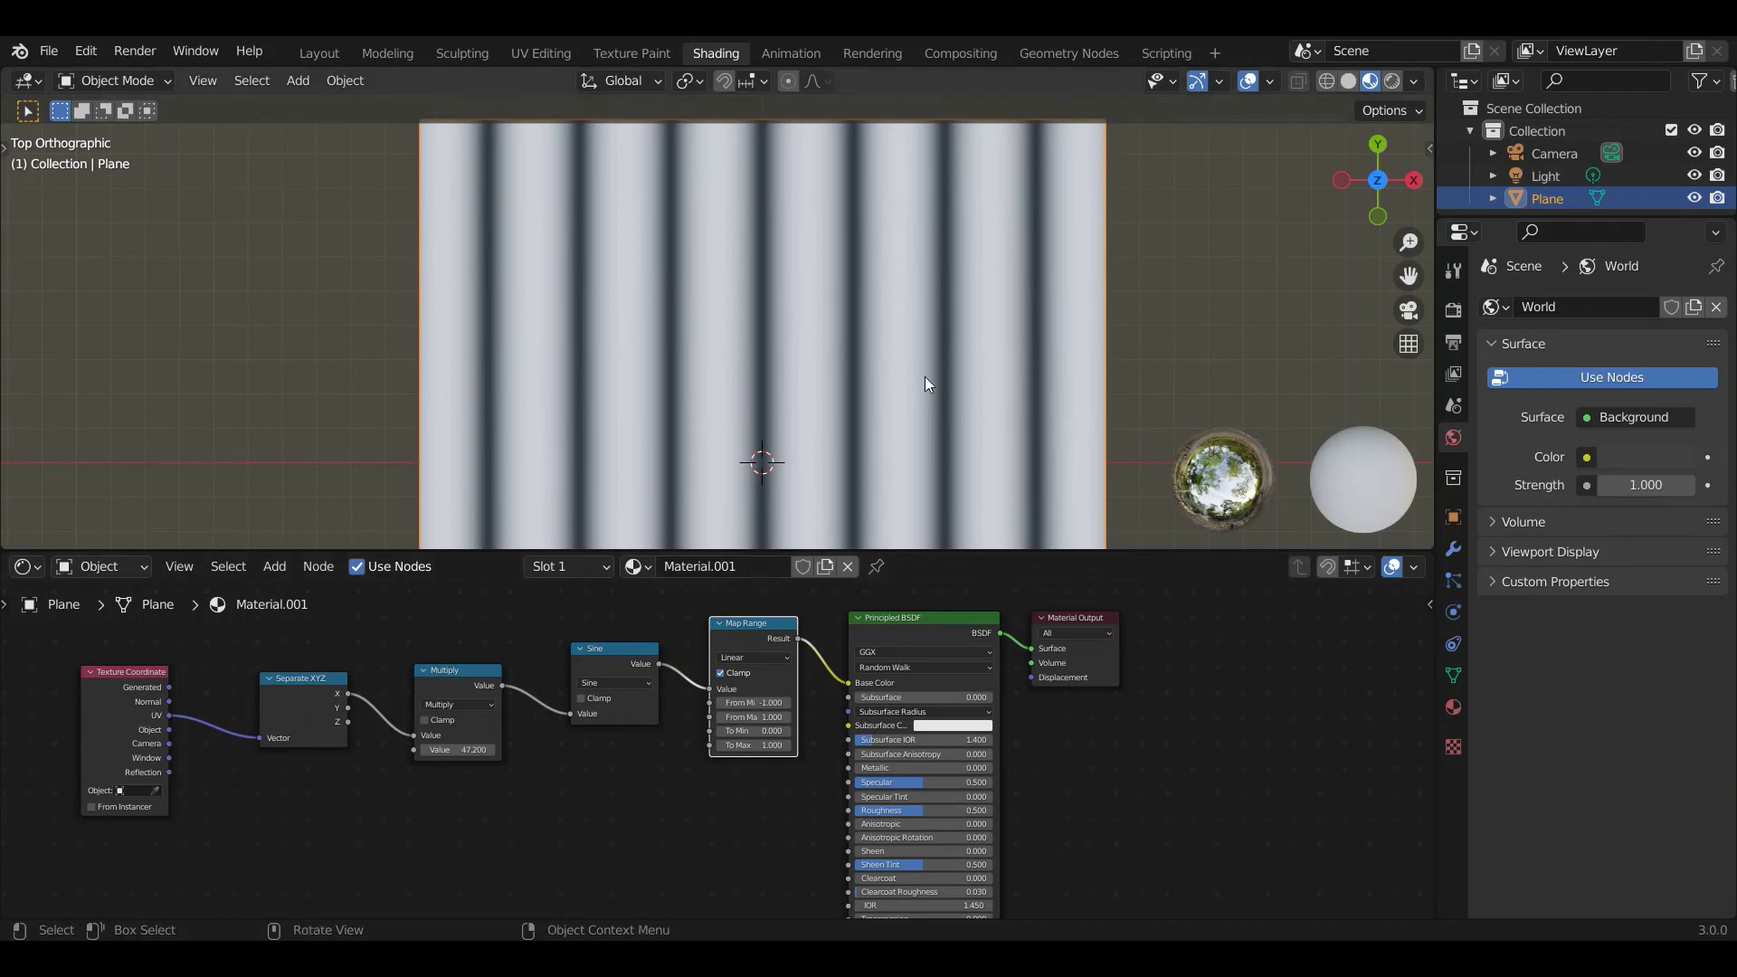
scroll(861, 319, "down", 4)
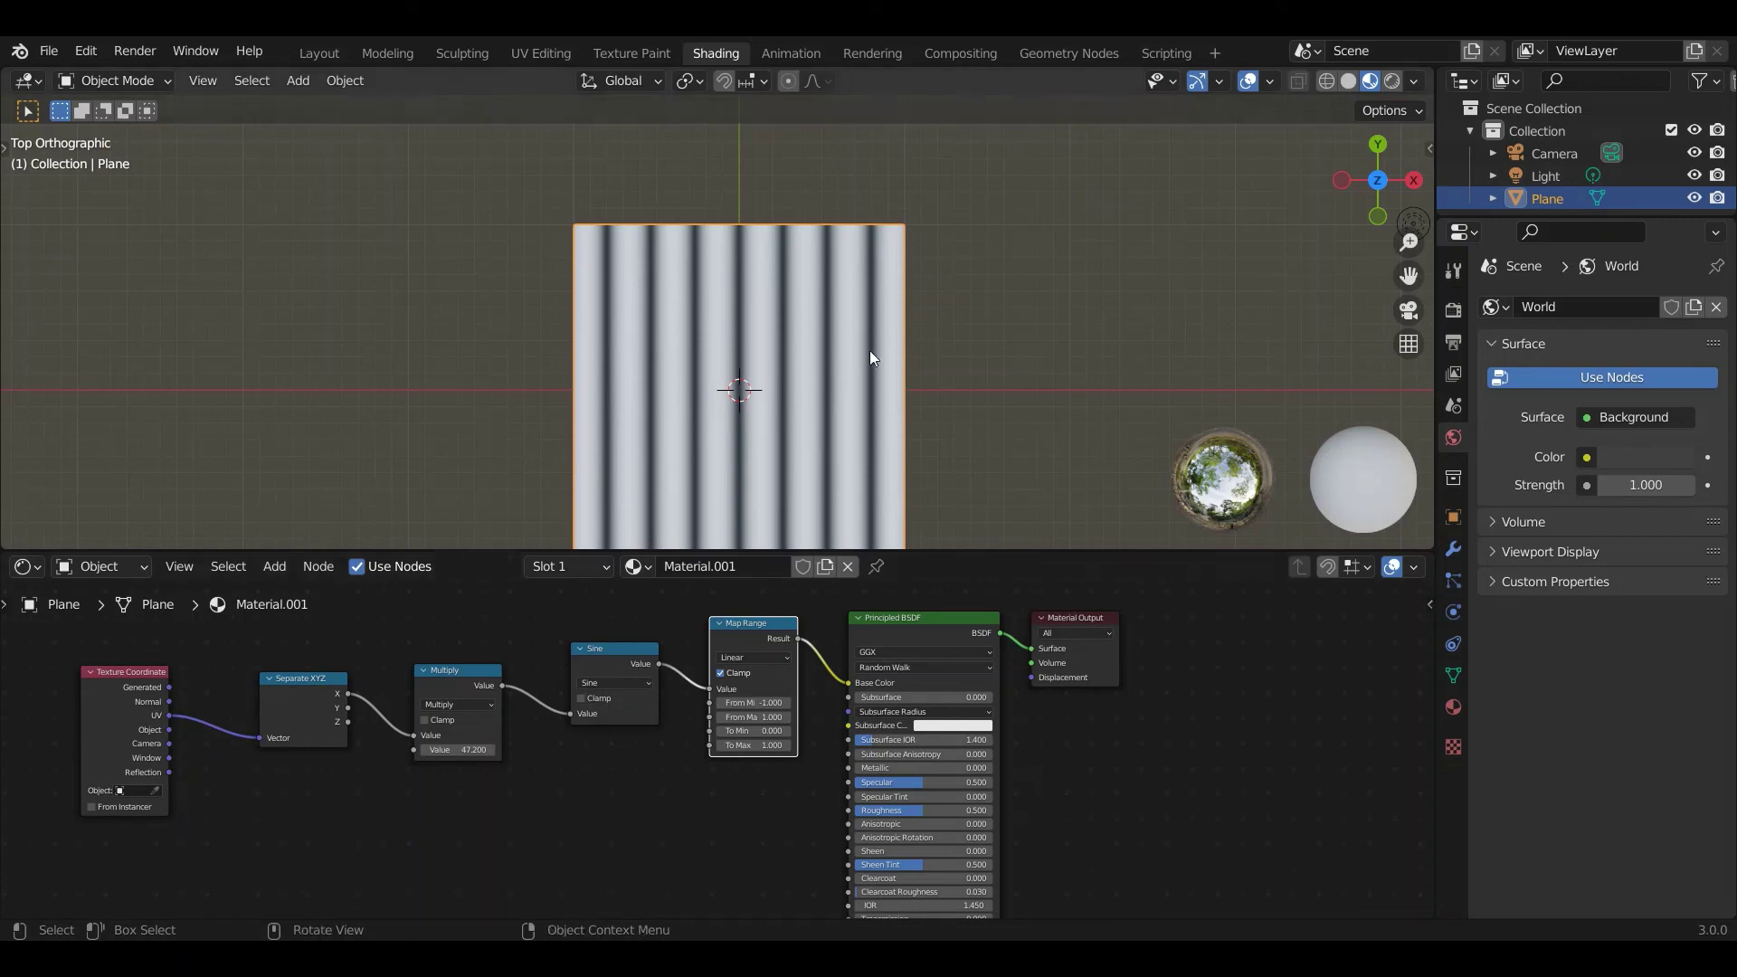
scroll(767, 355, "down", 1)
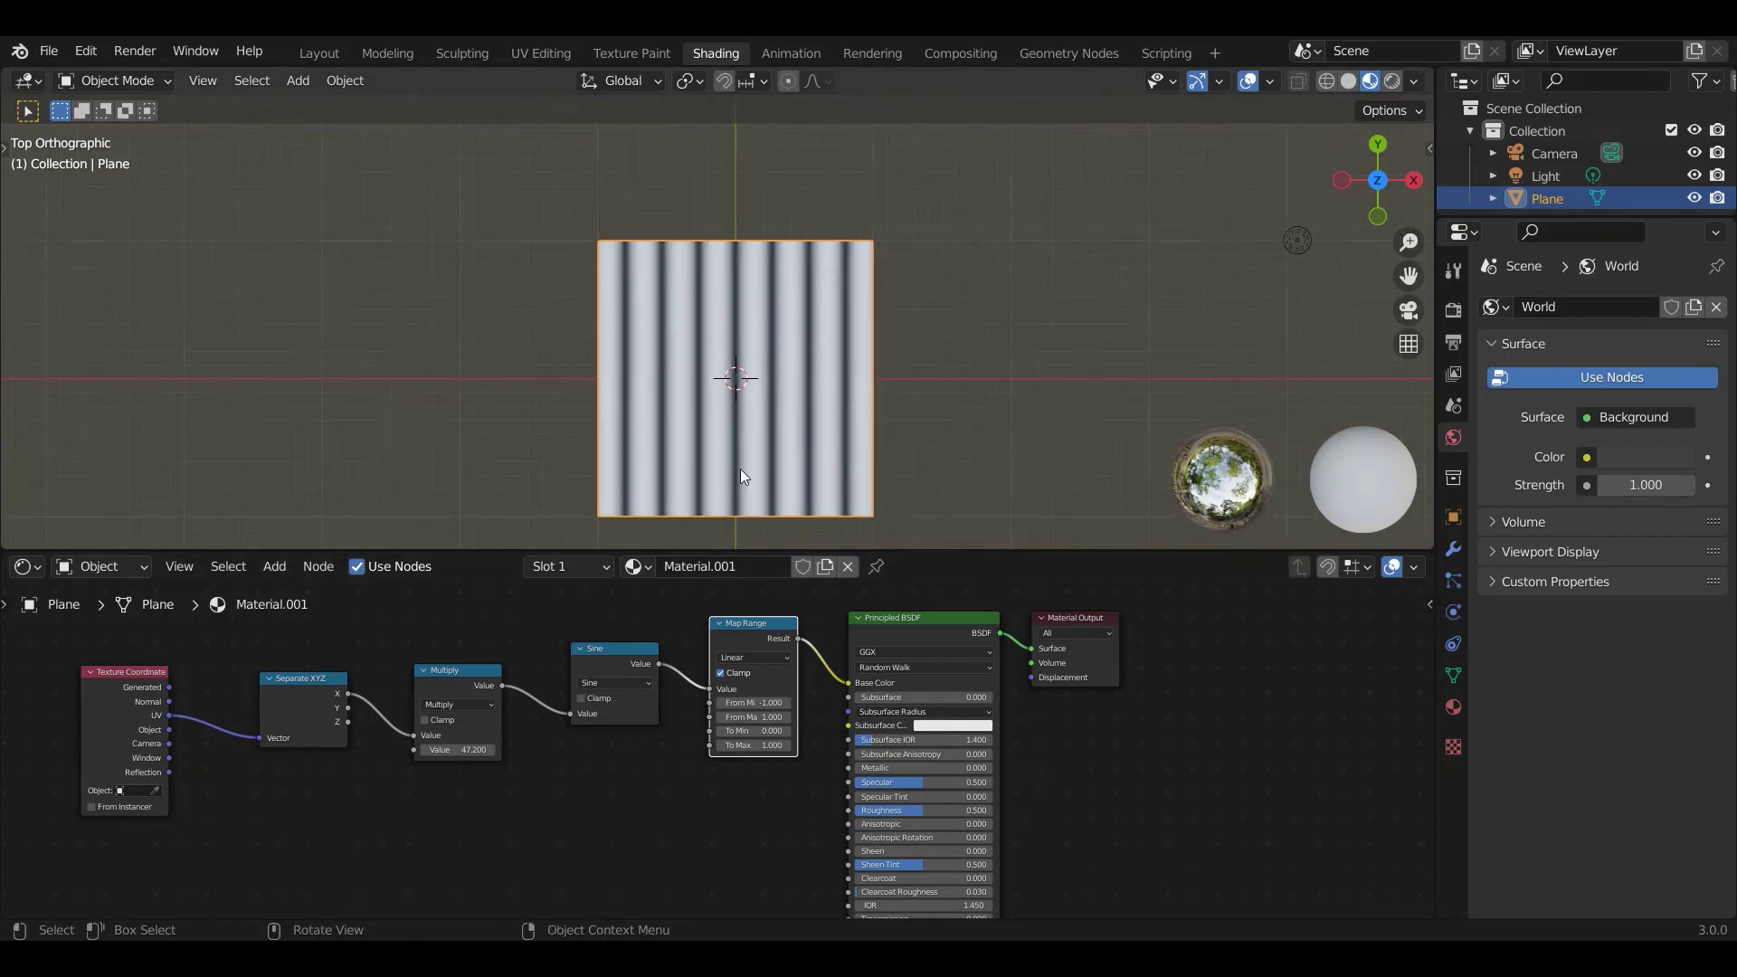